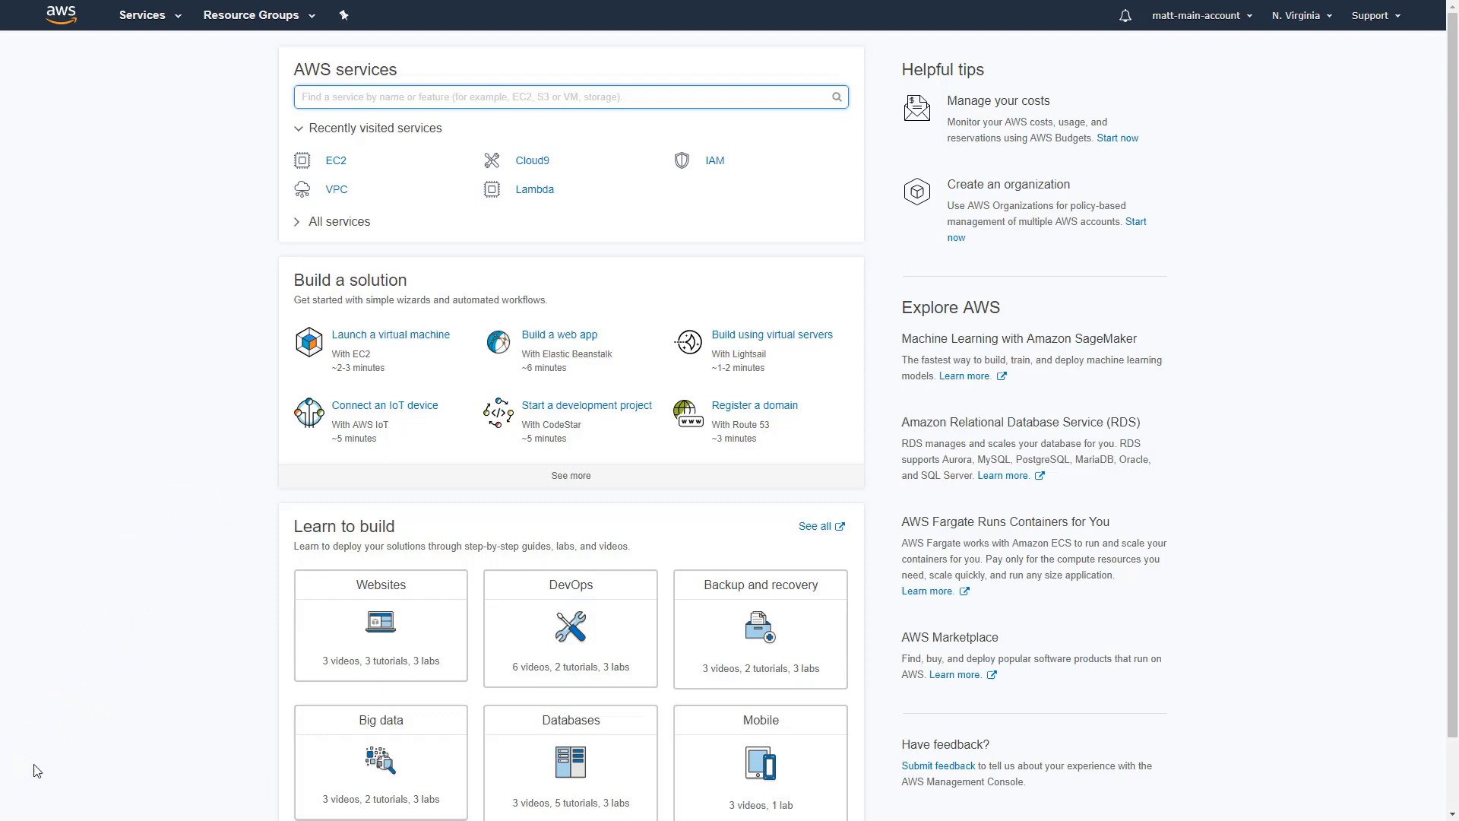
- Open the EC2 service and start launching a new instance
click(149, 17)
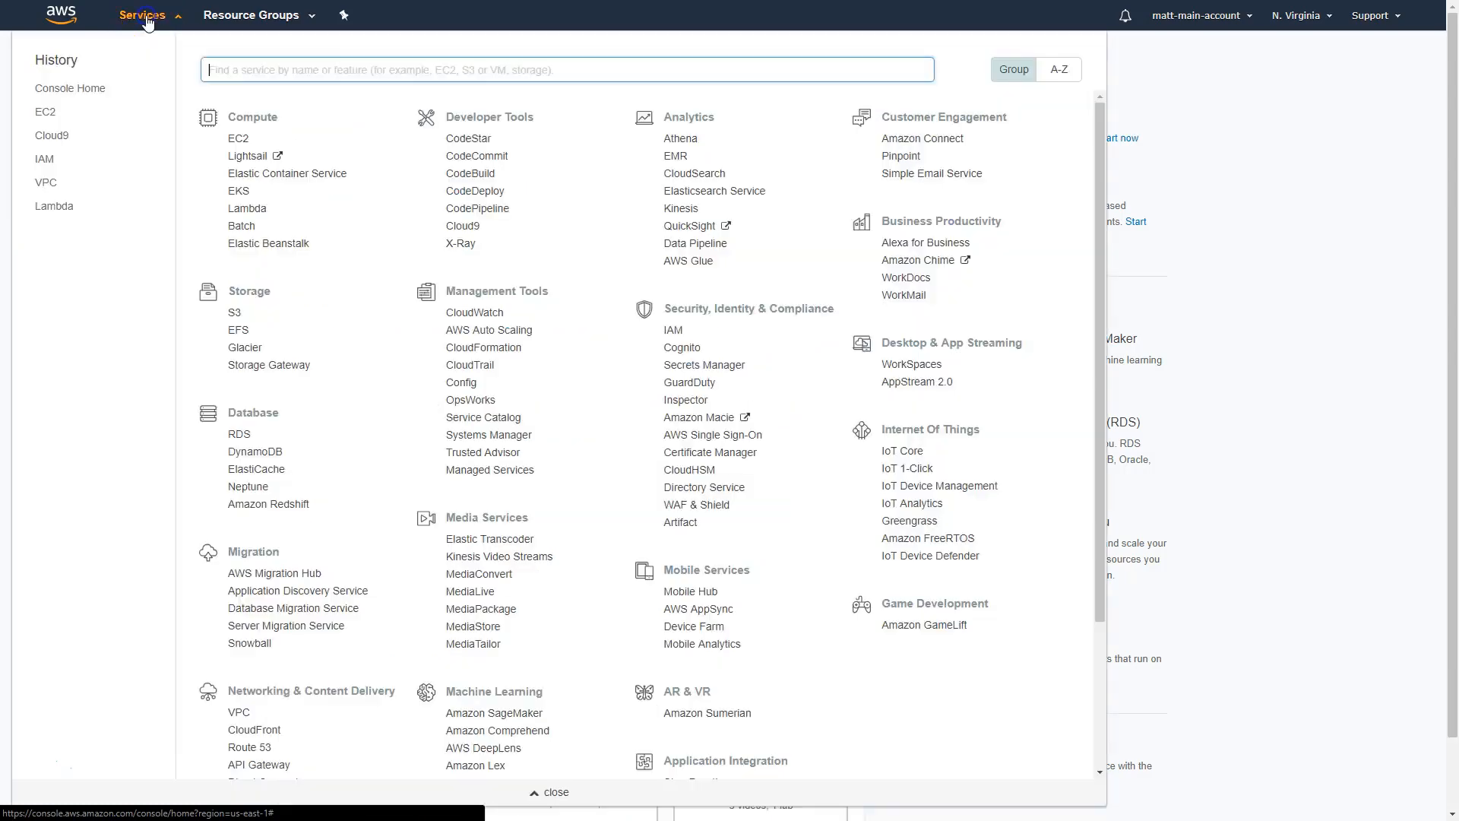
click(238, 143)
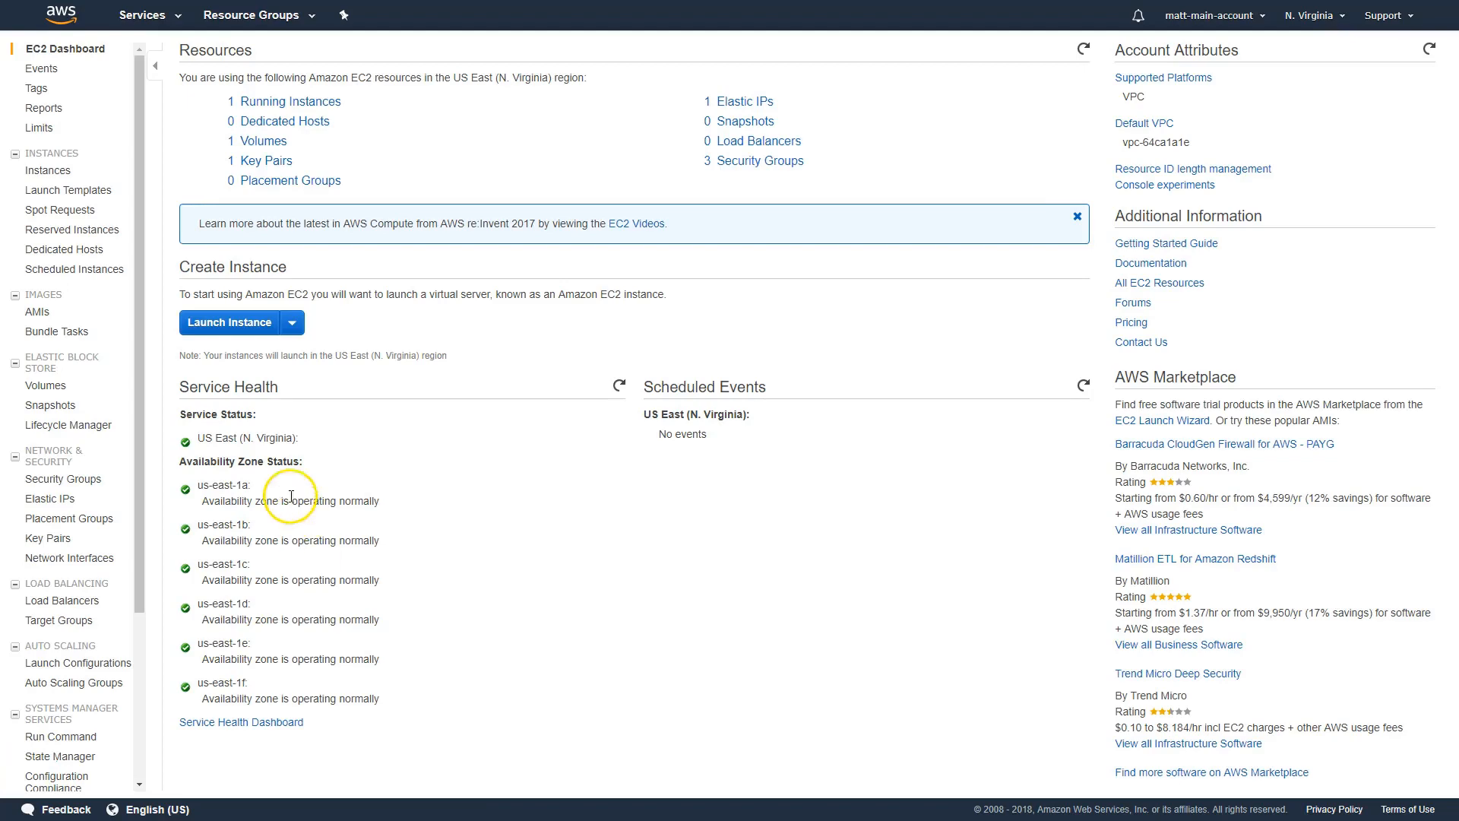
click(230, 325)
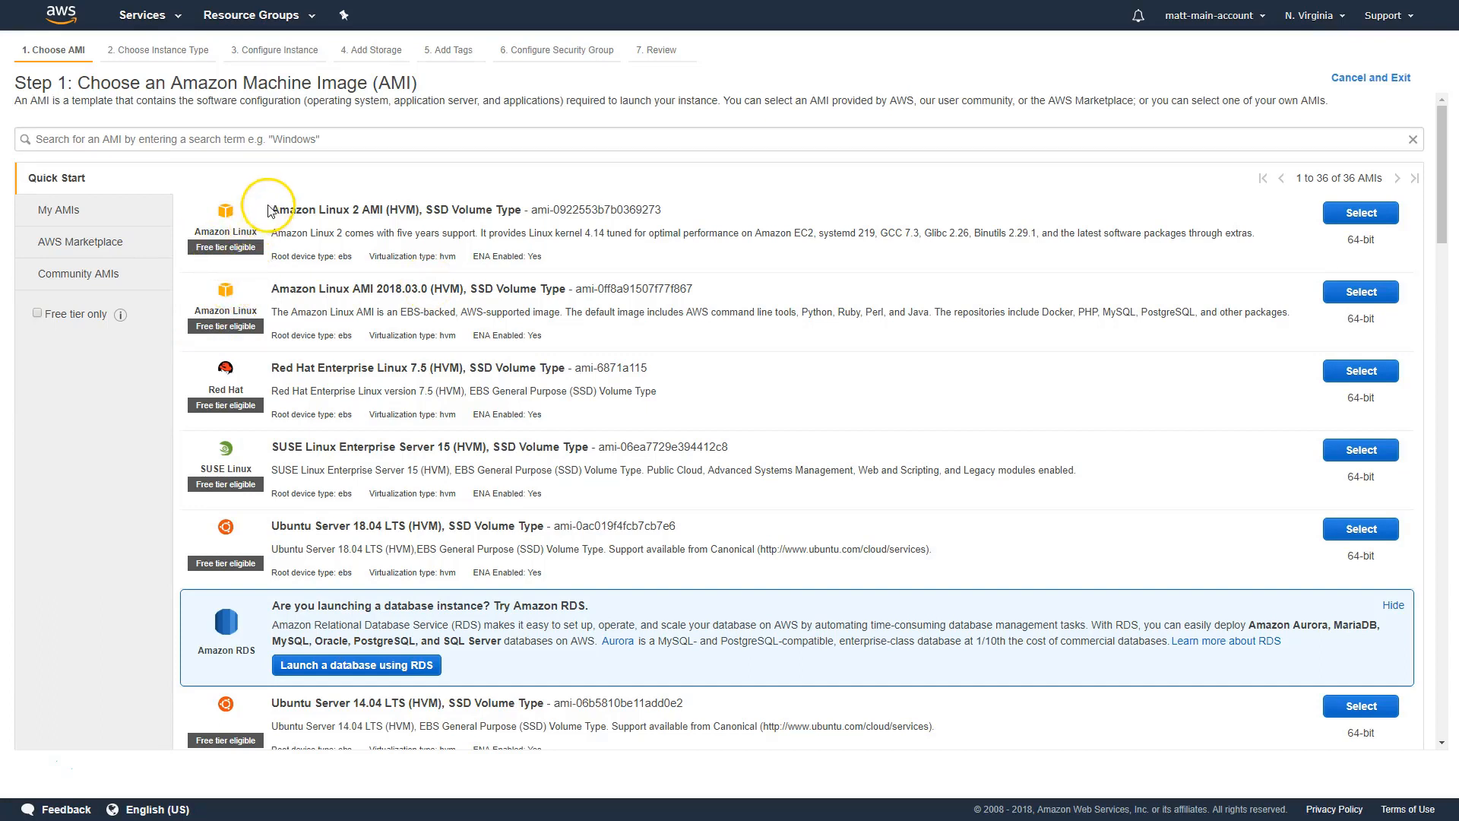
- Choose the Amazon Linux 2 AMI (HVM), SSD Volume Type as the instance's machine image
drag(271, 211, 386, 213)
click(386, 218)
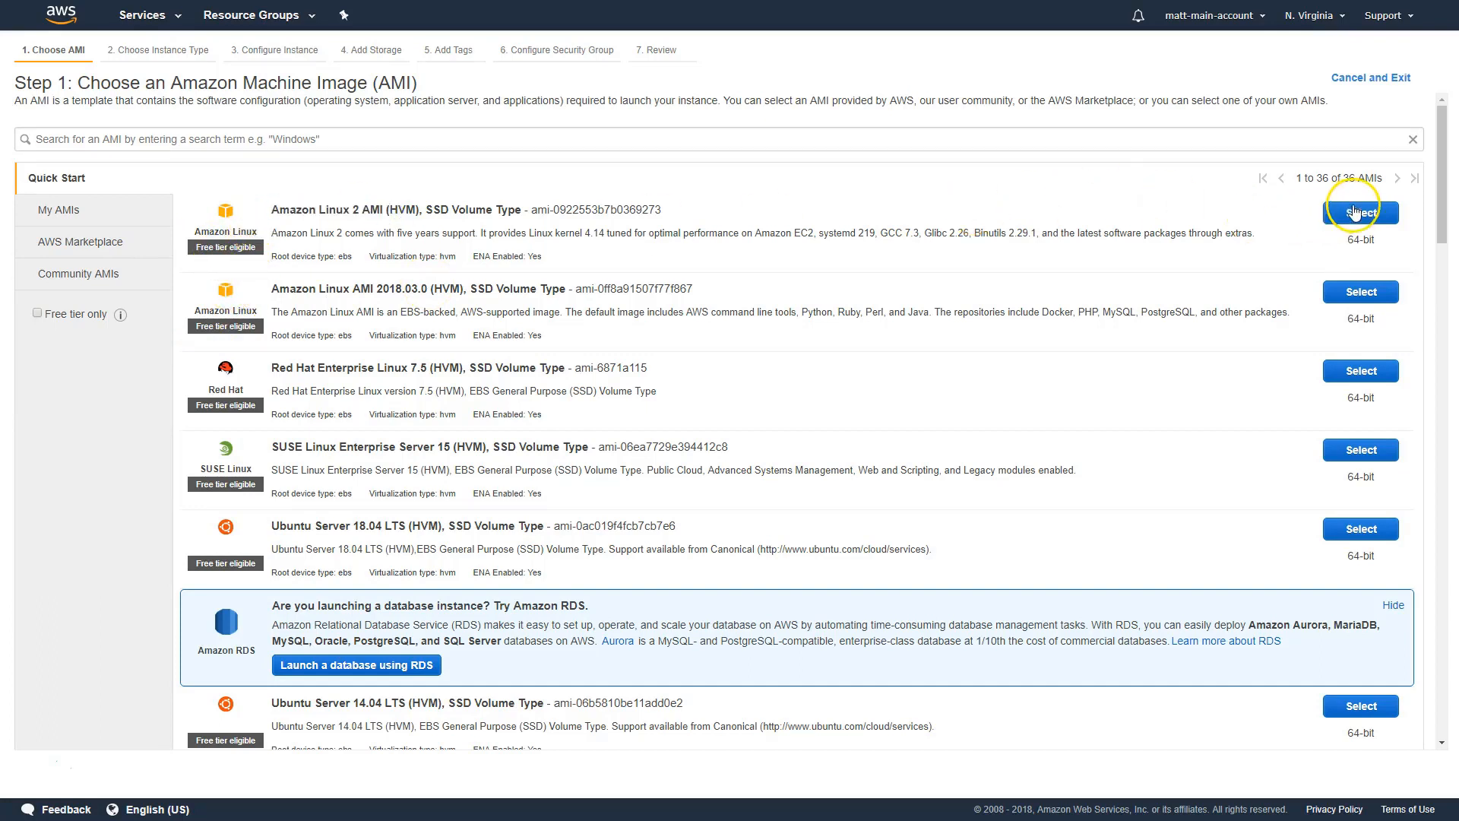
click(1354, 213)
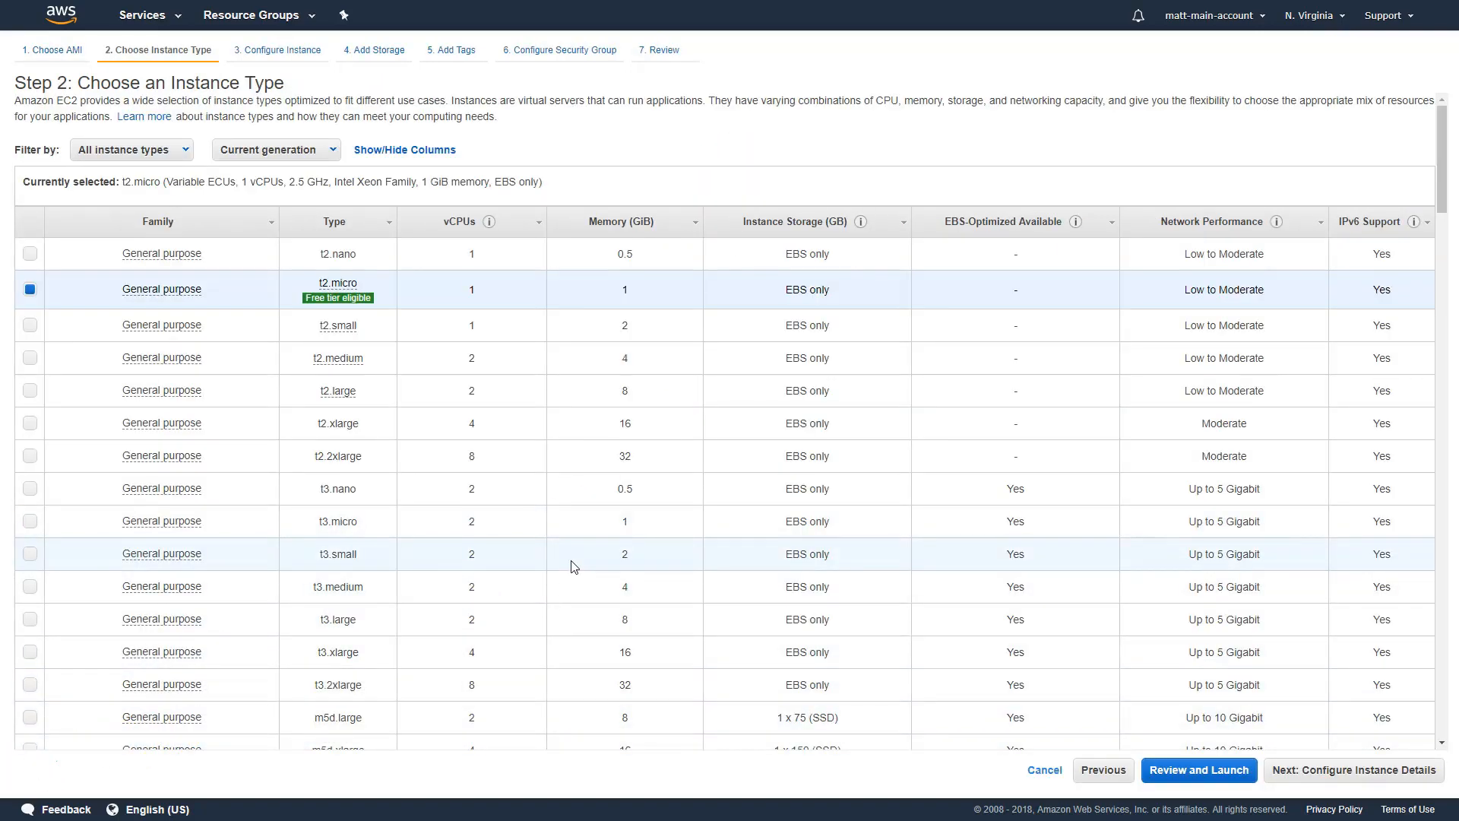
- Keep the free tier eligible t2.micro instance type and continue to the instance details
drag(1441, 125, 1452, 99)
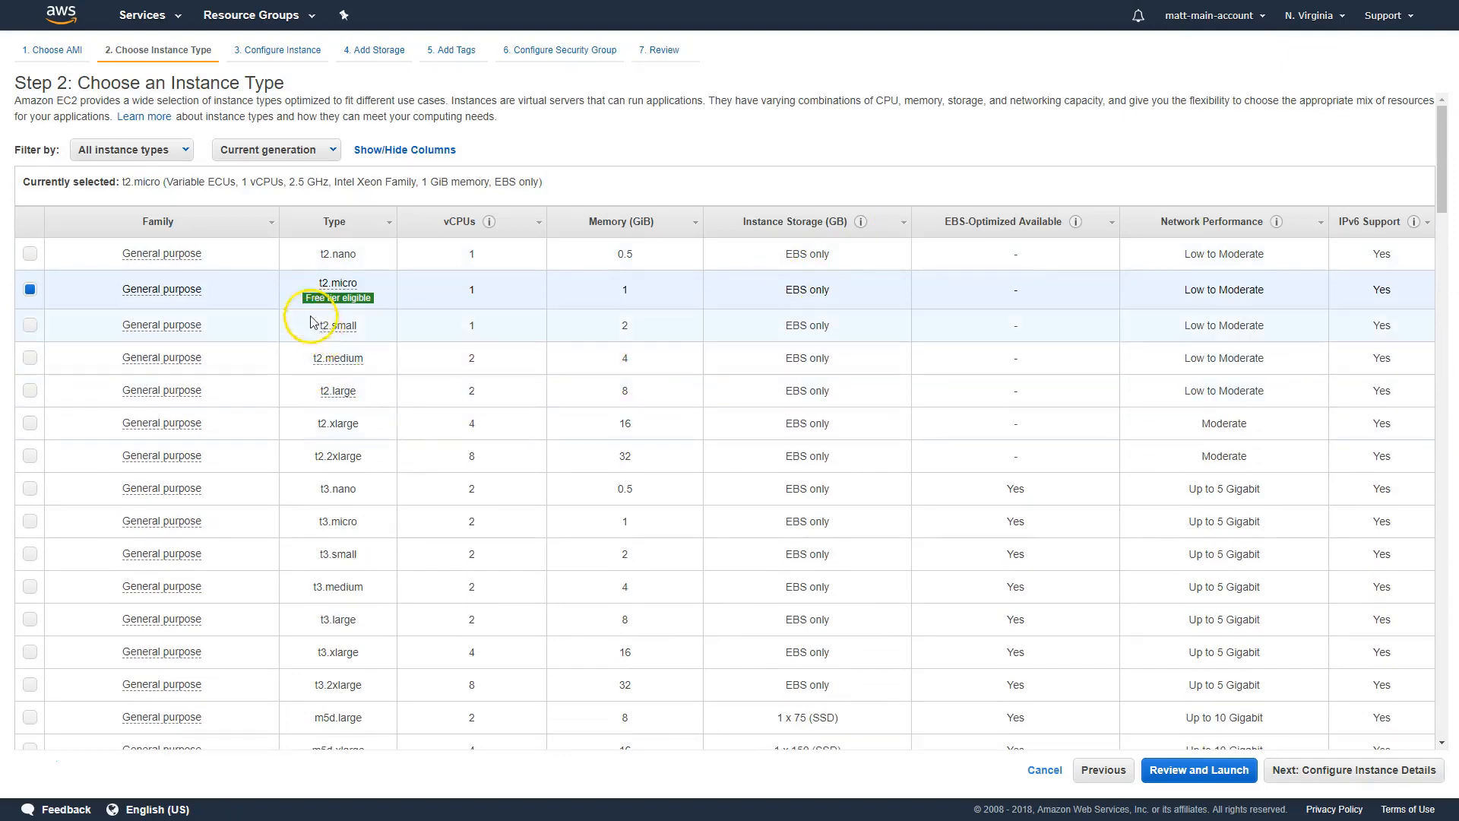
mouse_move(336, 285)
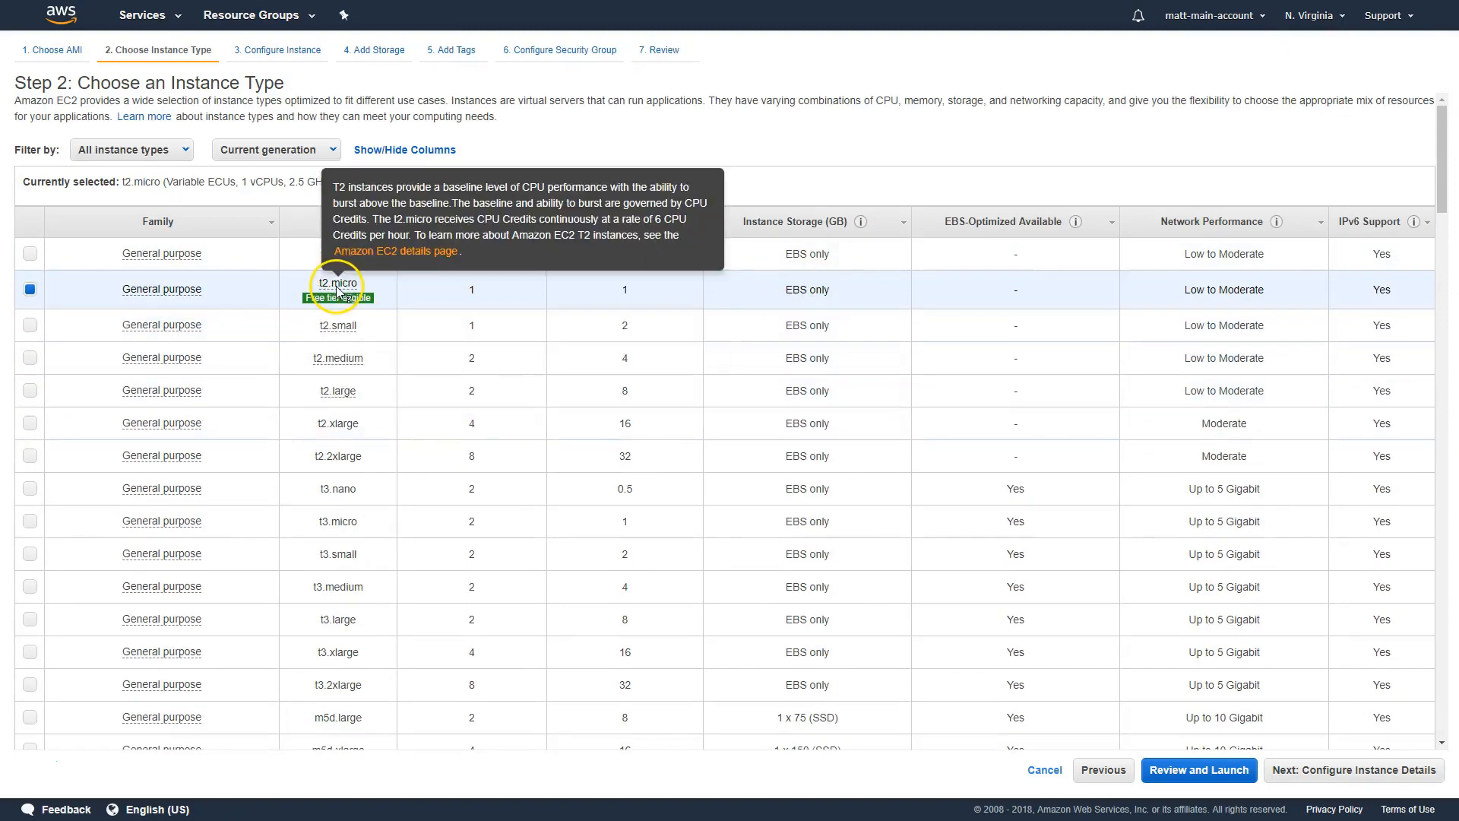
click(1346, 772)
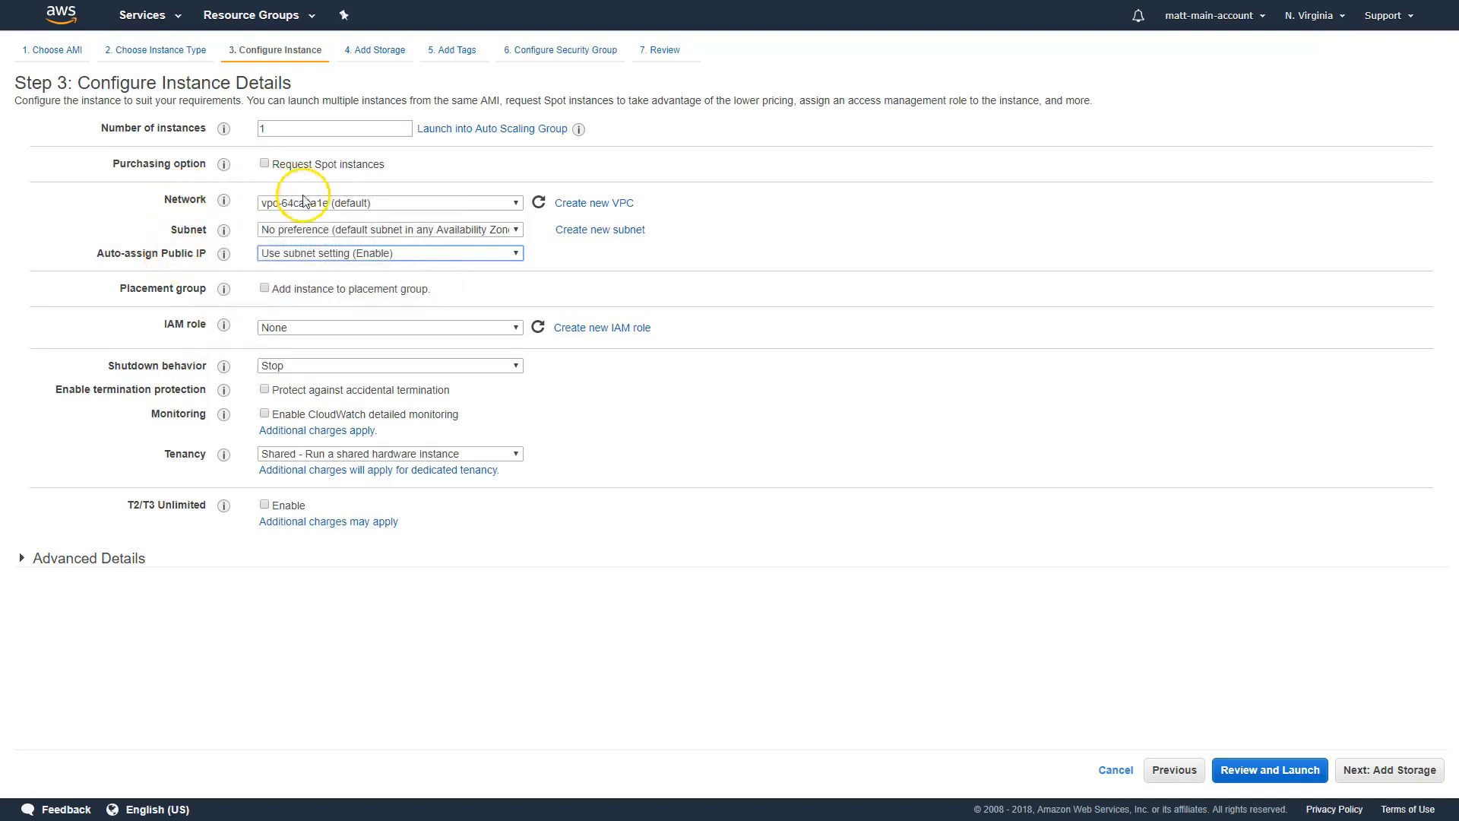
- Examine the network and subnet choices, keeping the default VPC and no subnet preference
click(360, 206)
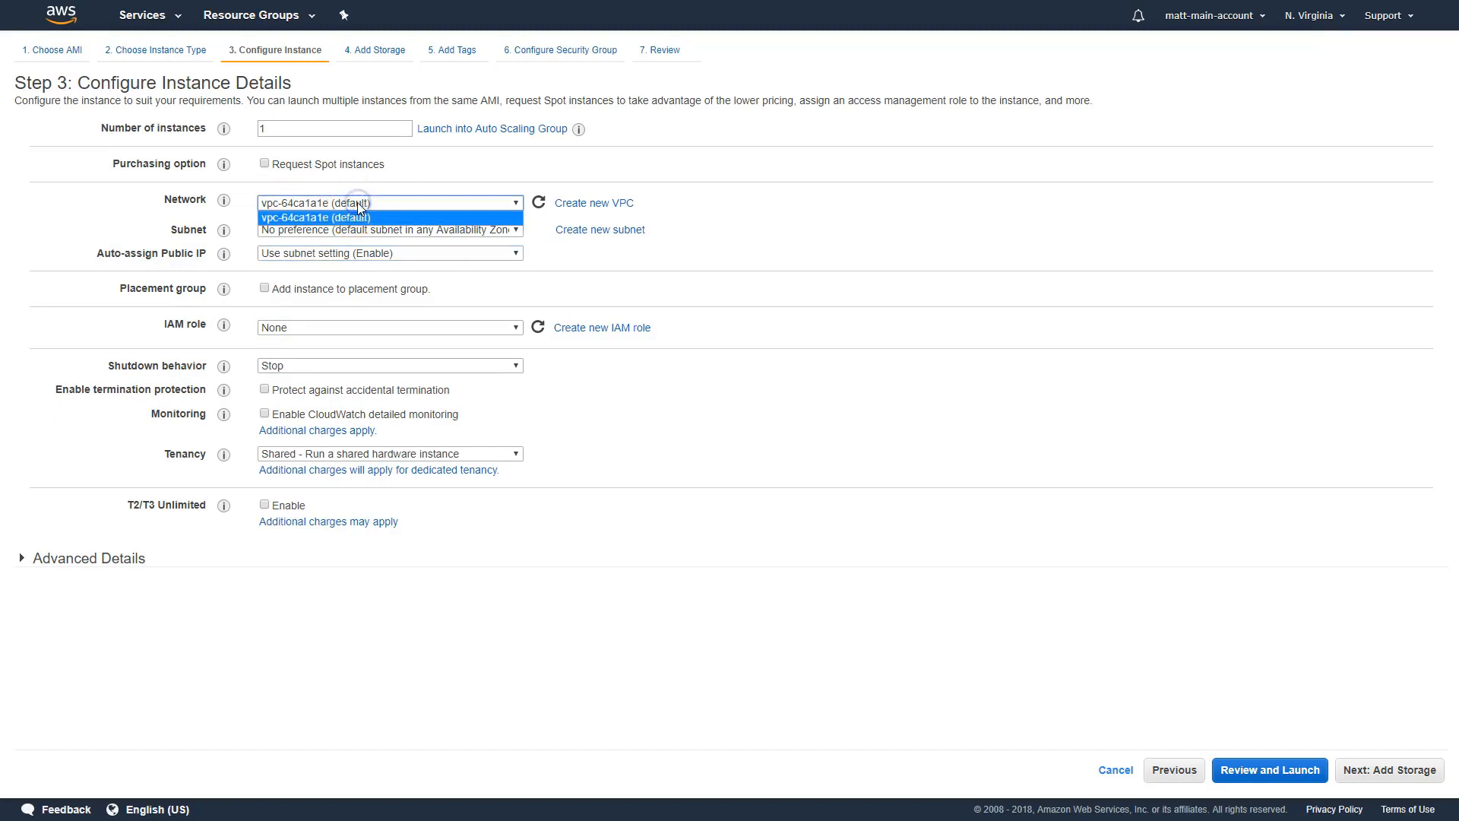
click(416, 187)
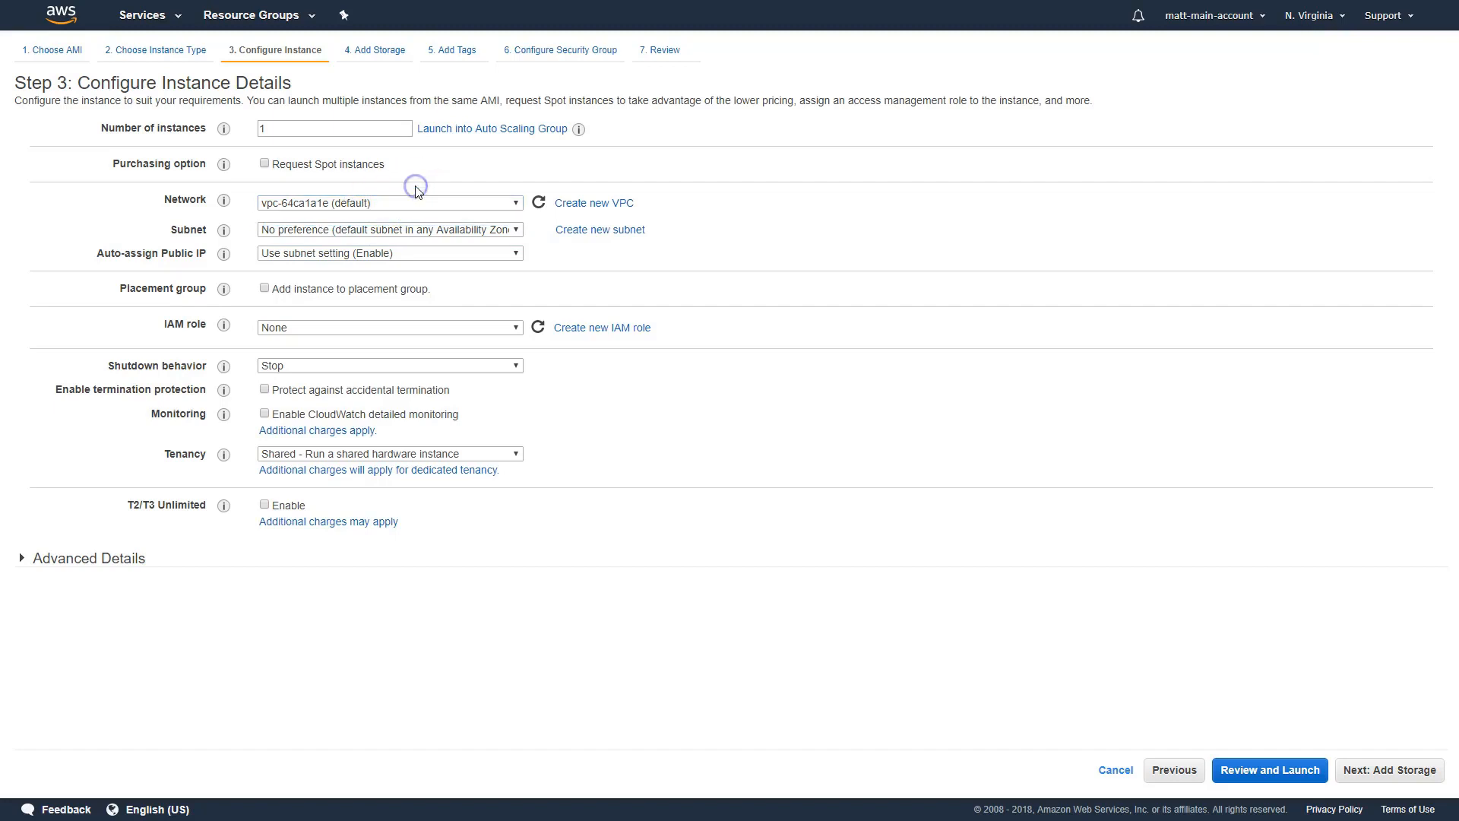
click(322, 232)
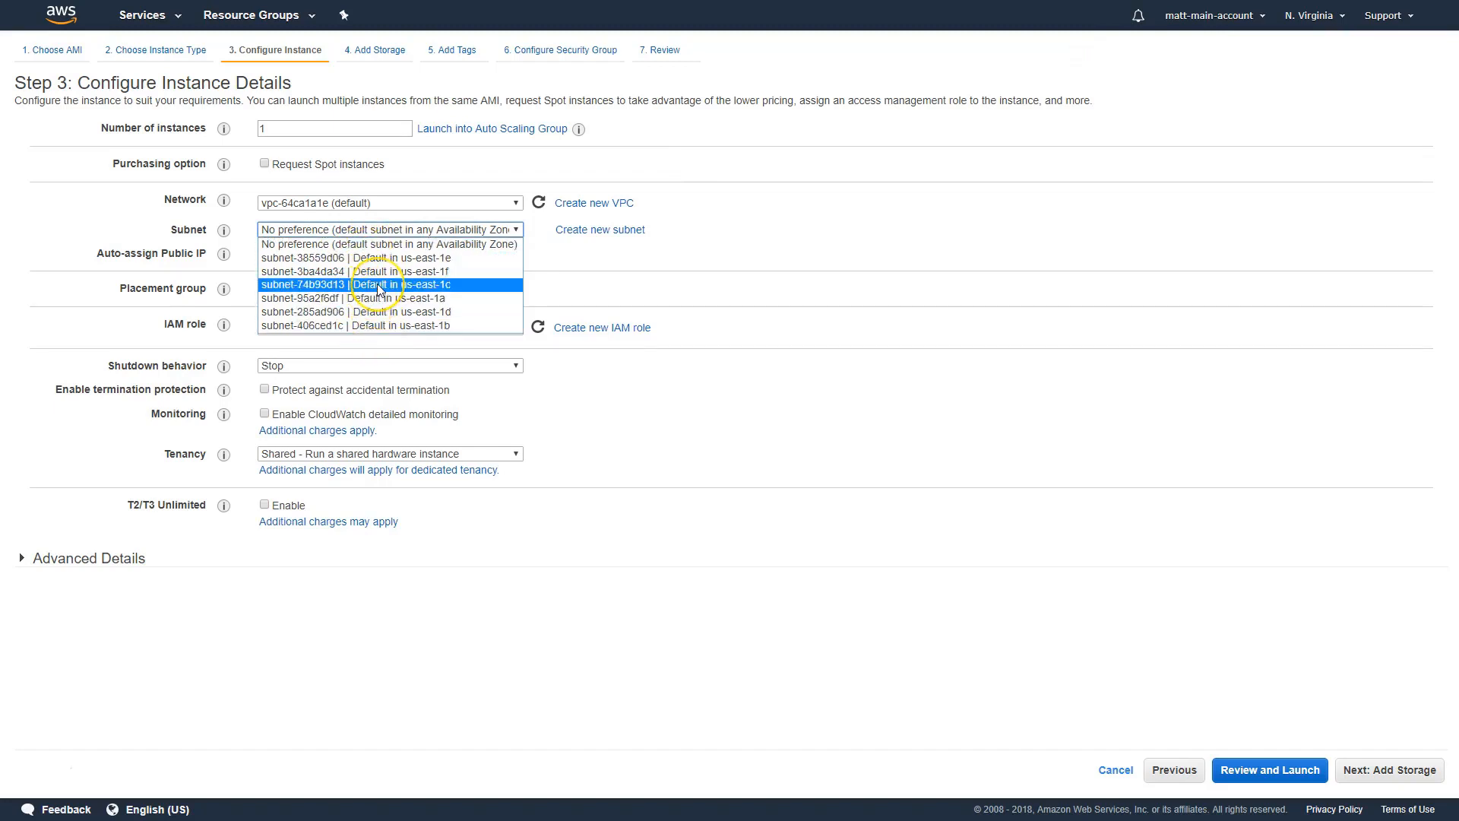
click(352, 247)
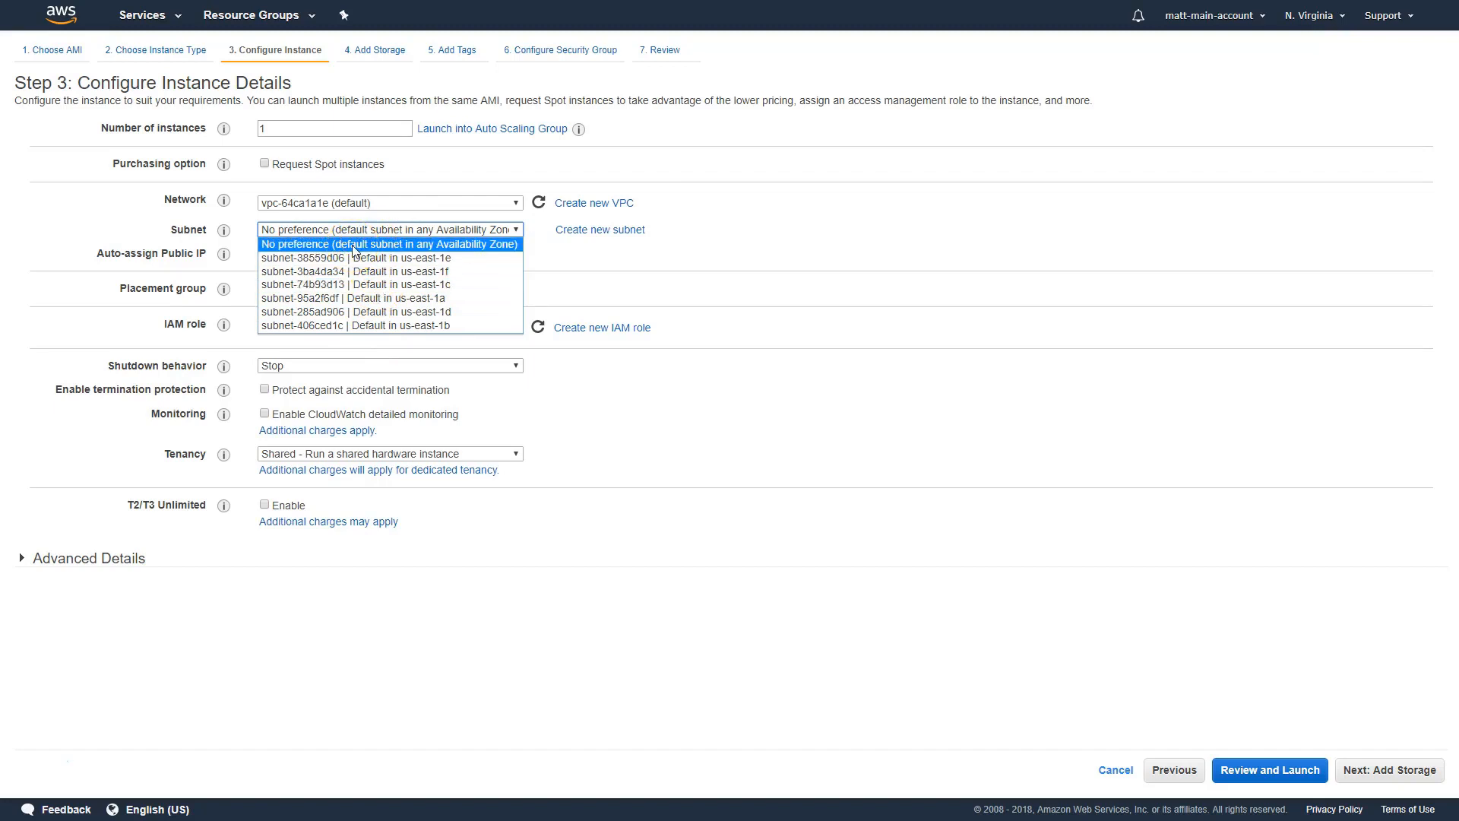
click(353, 246)
click(271, 327)
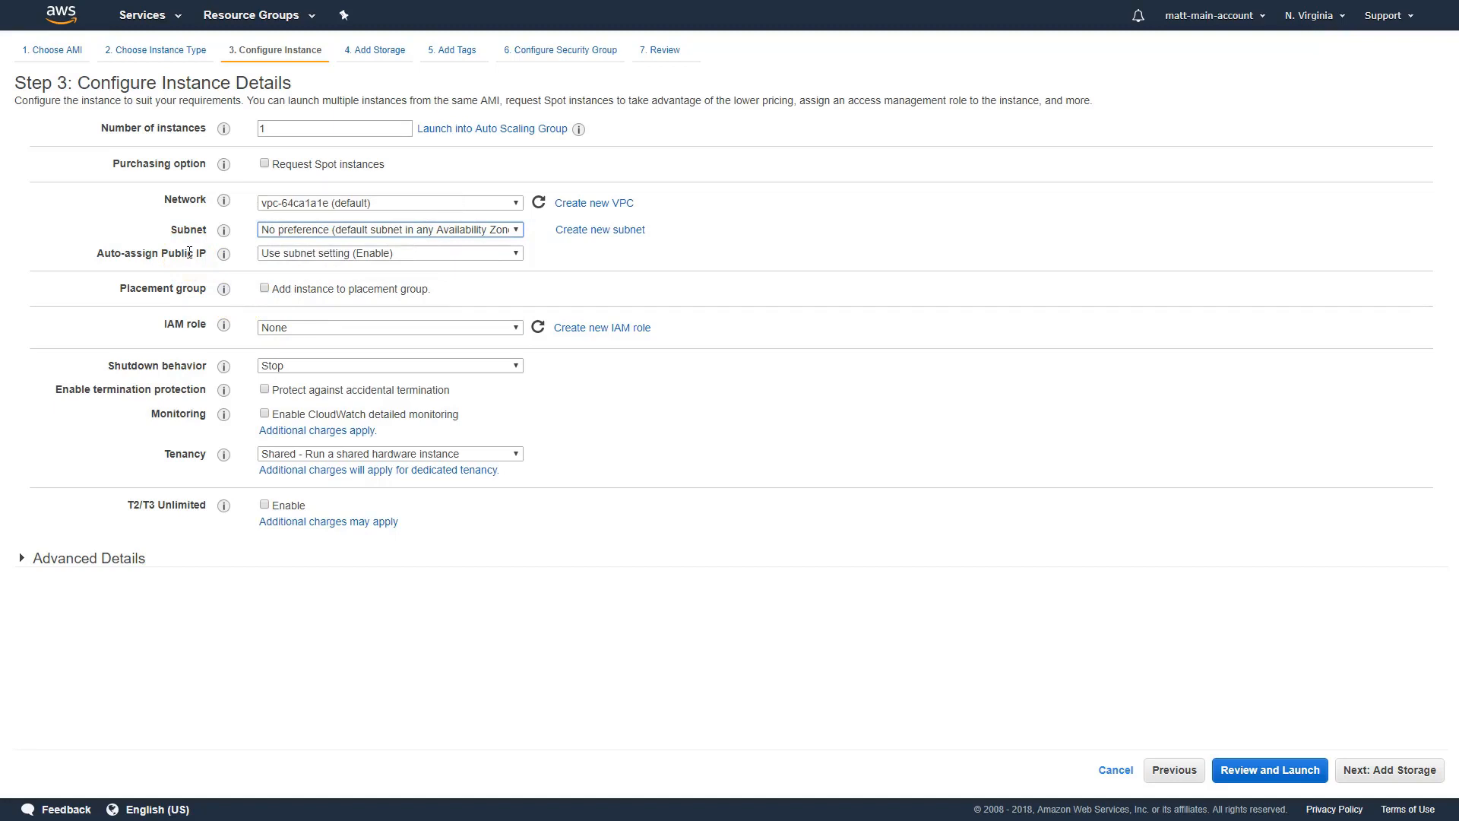
- Switch auto-assign public IP to Enable and back to Use subnet setting (Enable)
click(294, 252)
click(278, 281)
click(302, 254)
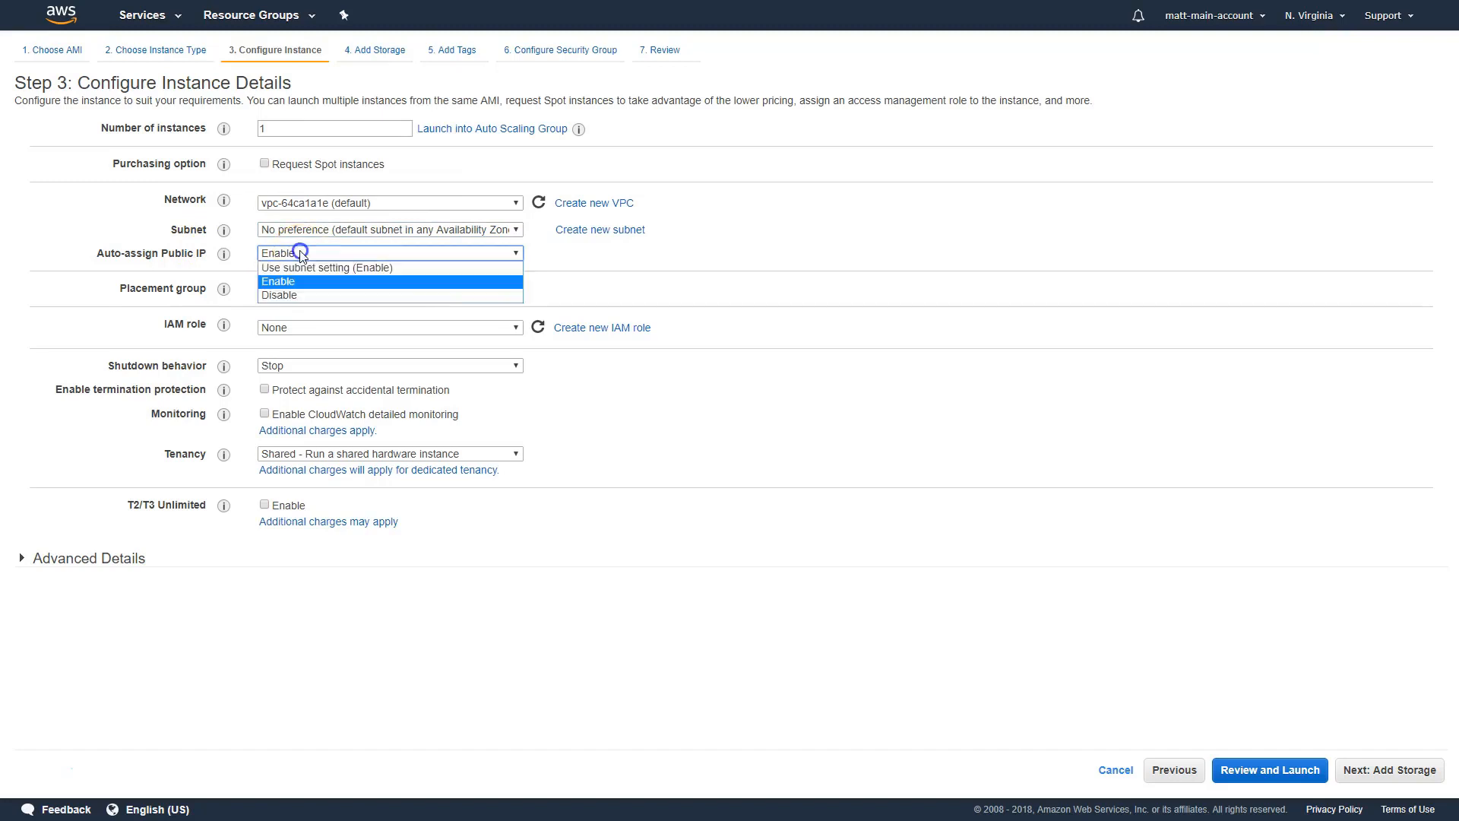
click(293, 268)
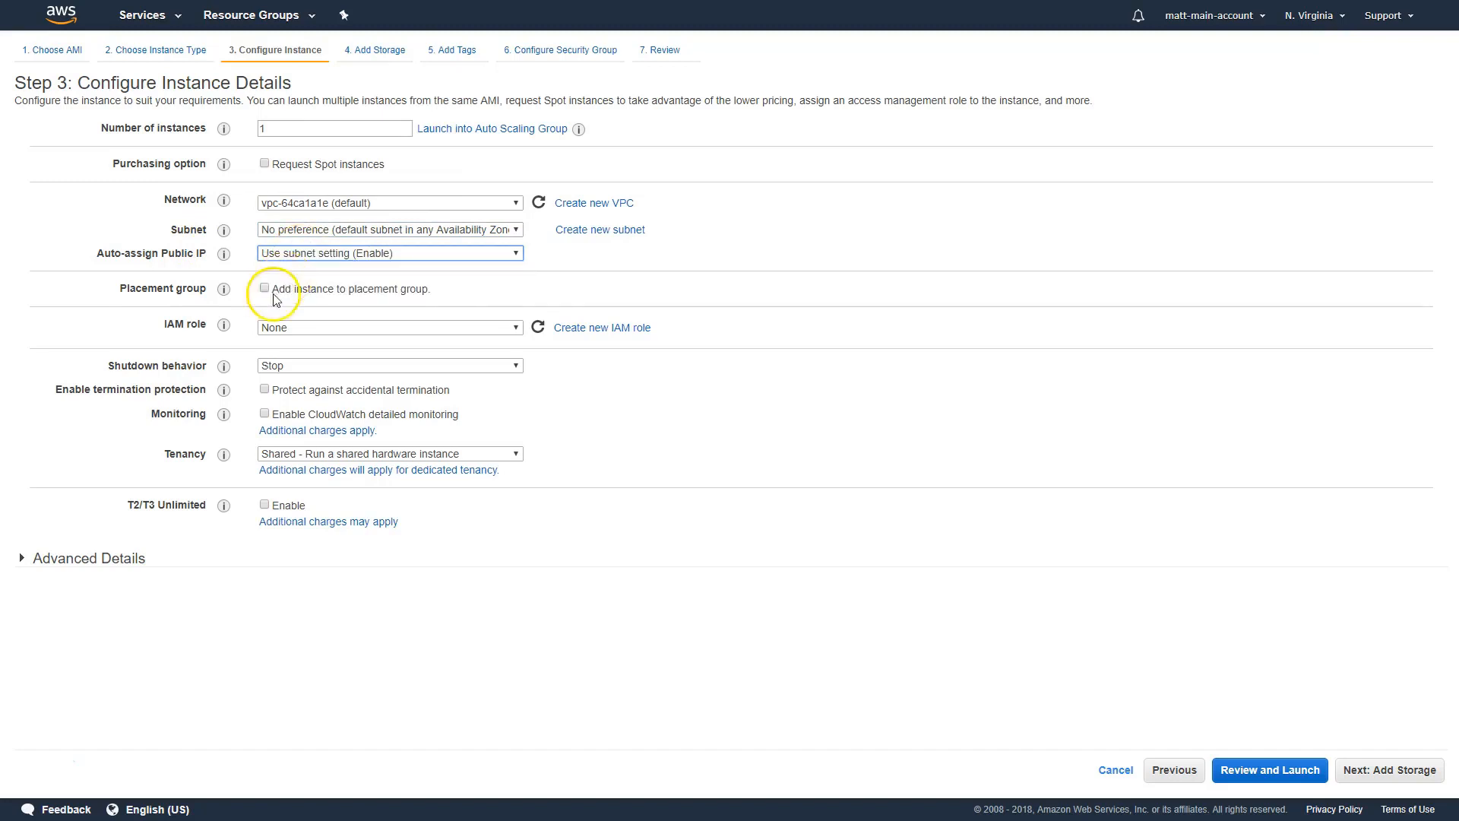
click(38, 773)
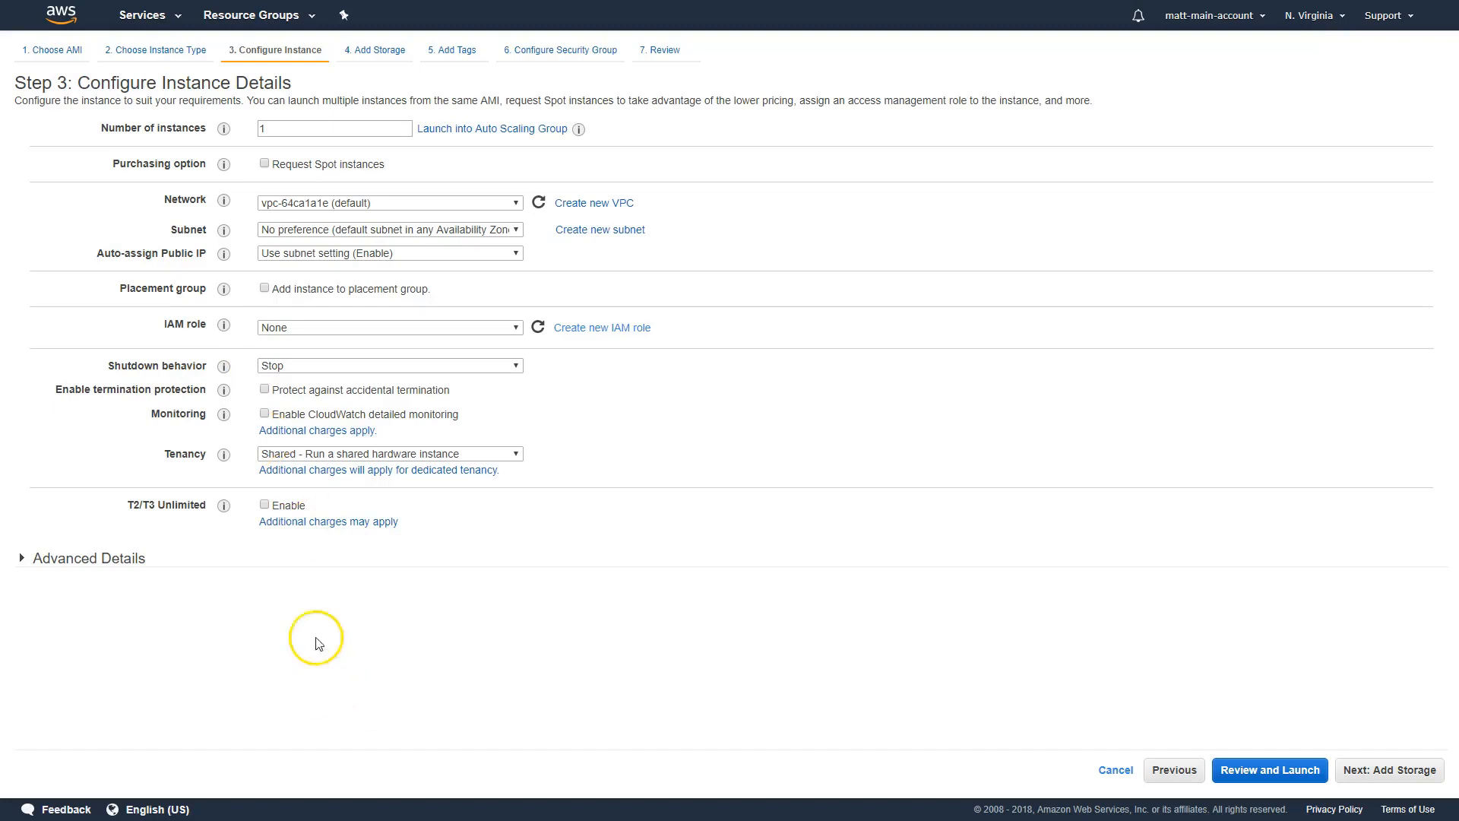
- Examine the IAM role and shutdown behavior choices, keeping None for the role and Stop for shutdown
click(348, 327)
click(310, 343)
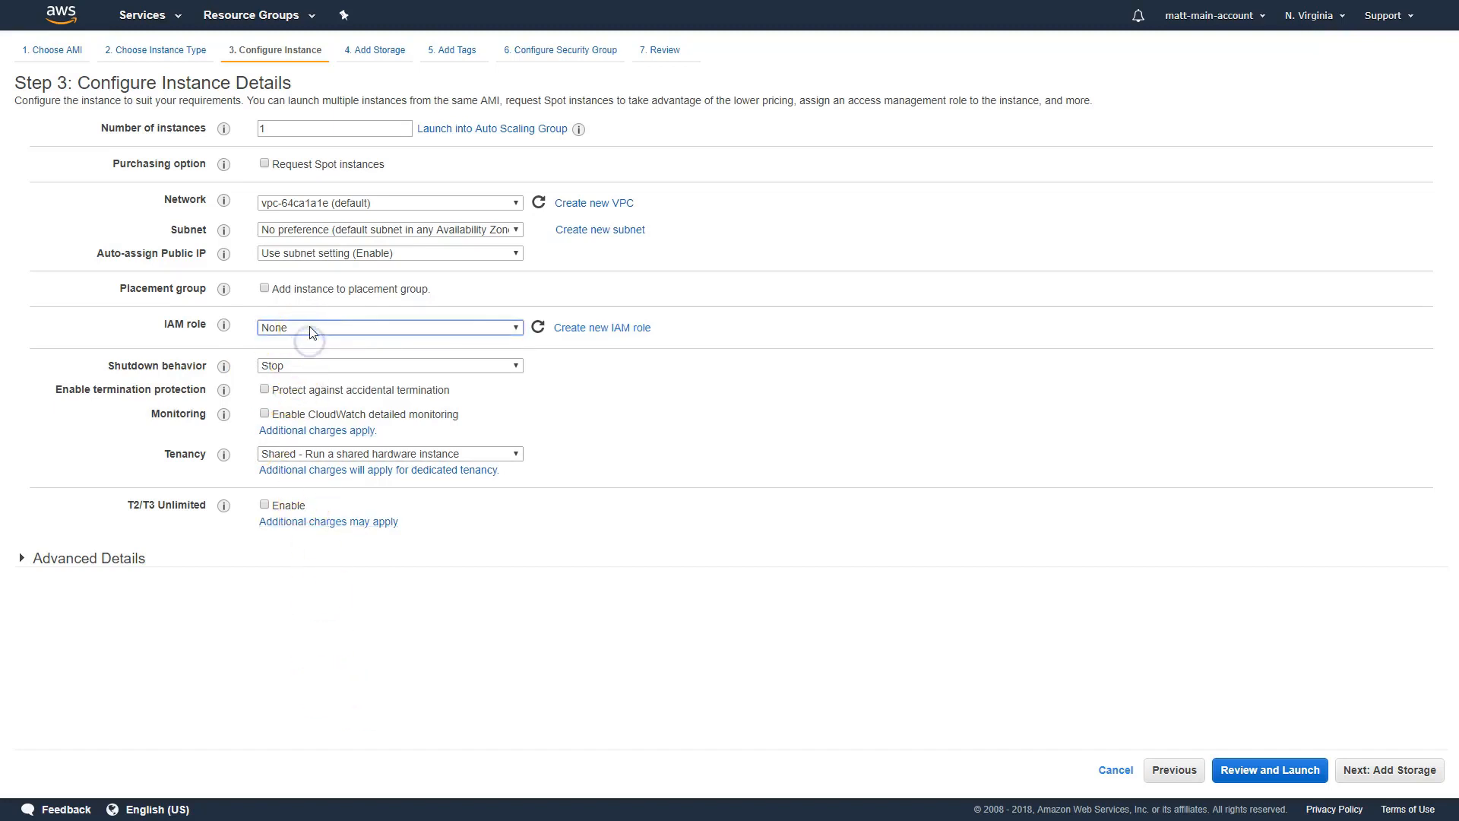
key(Tab)
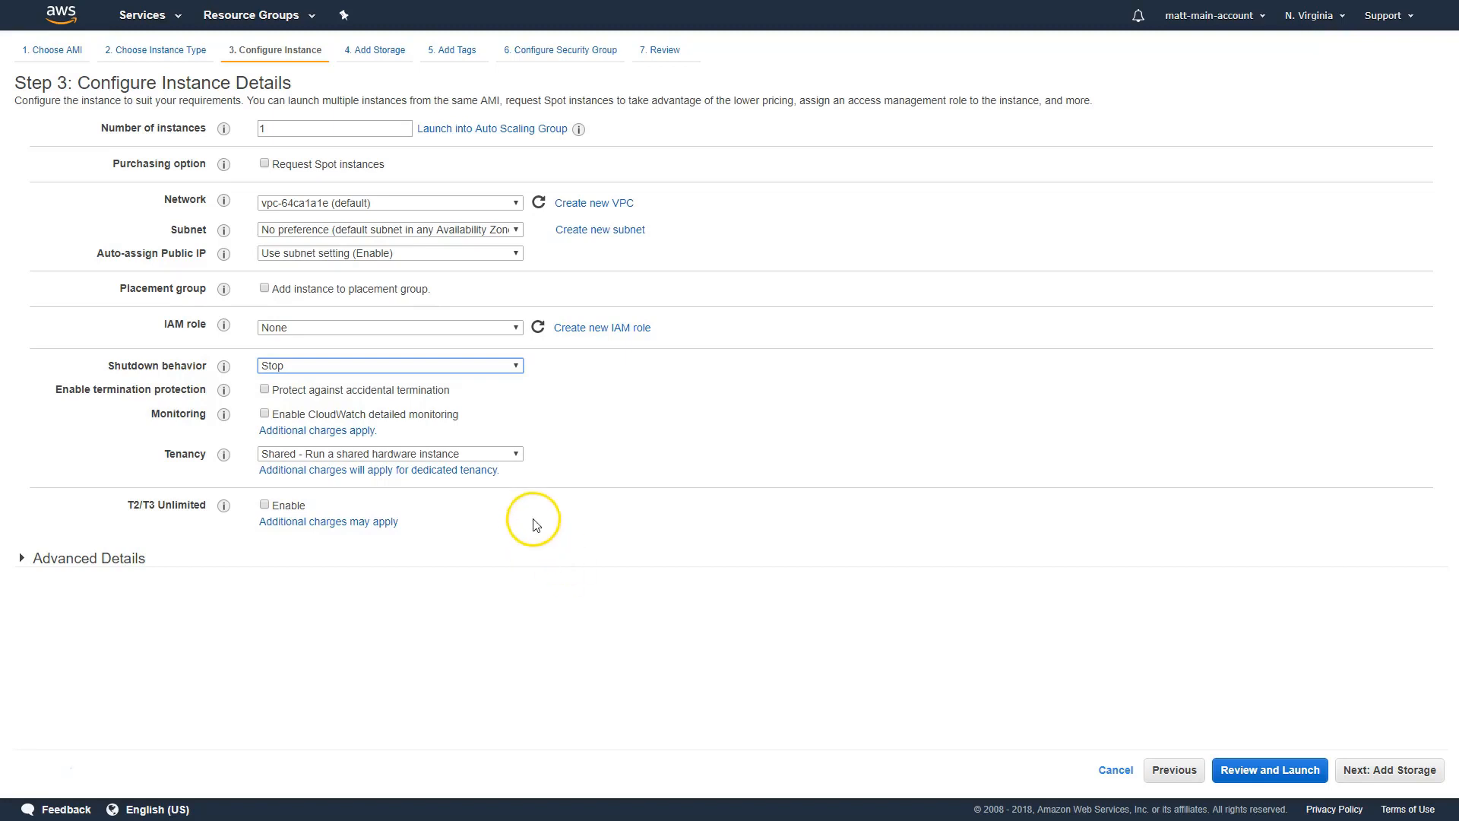
click(468, 371)
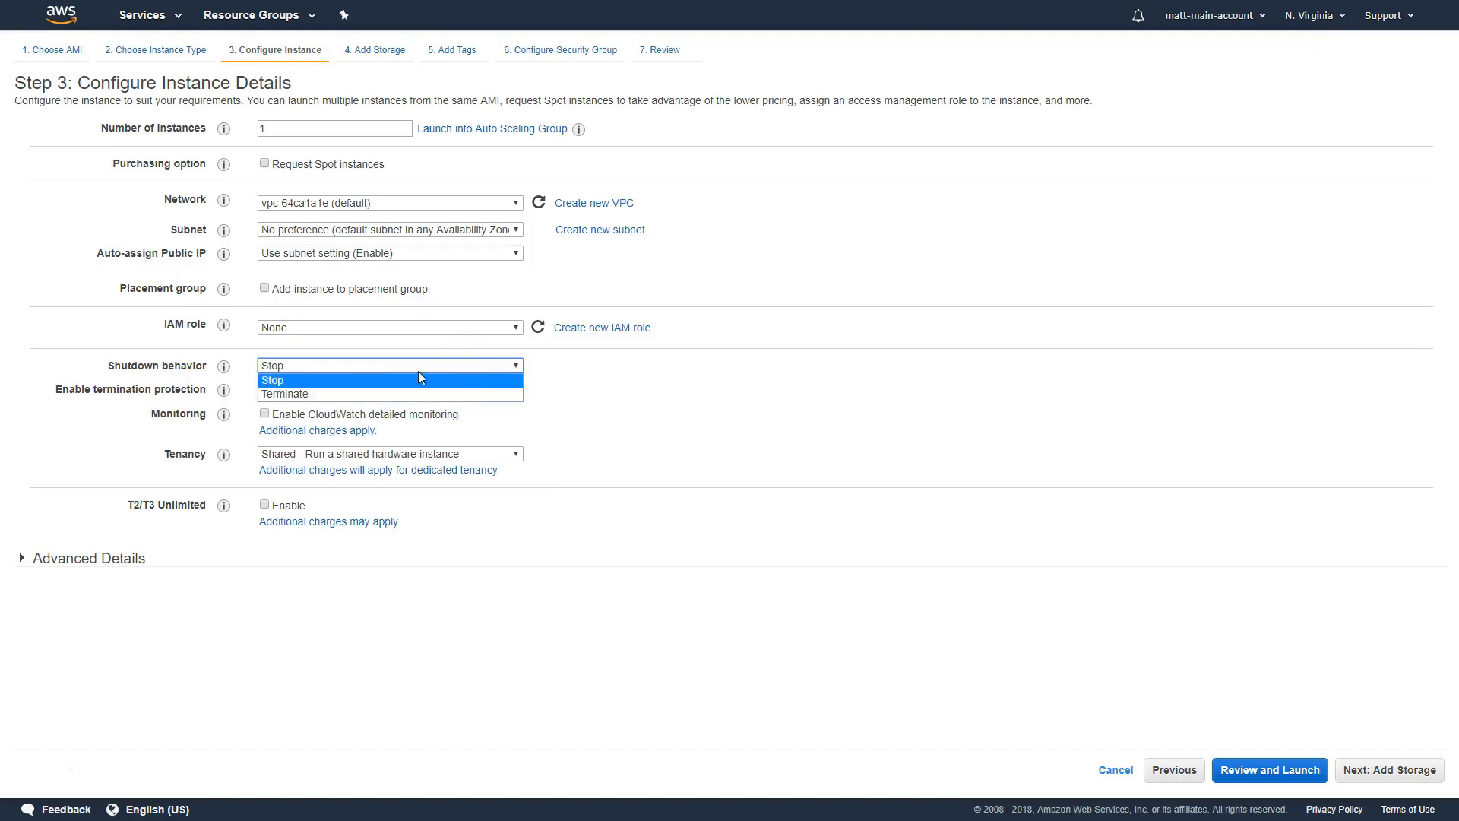
click(348, 379)
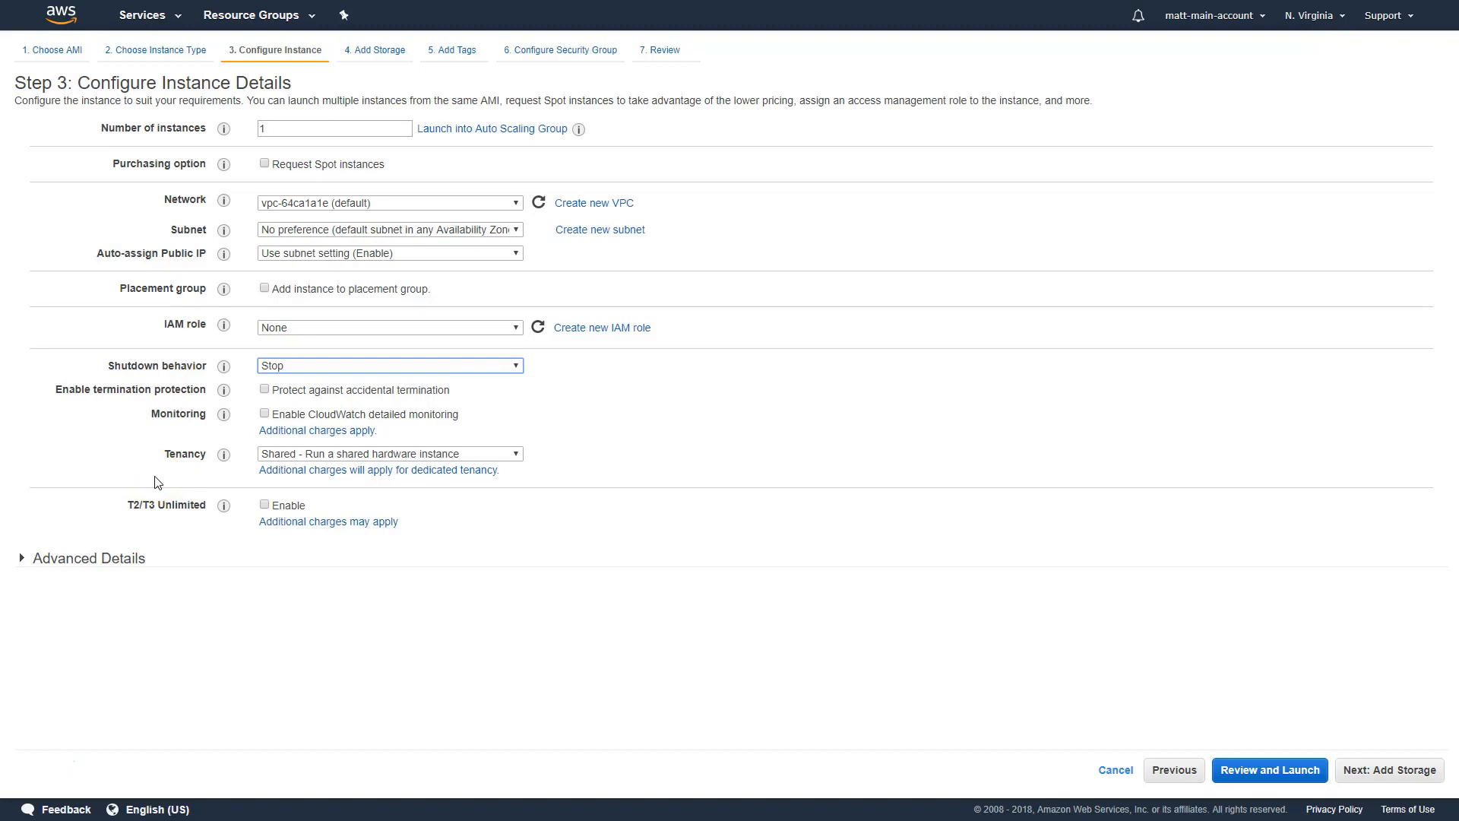
- Enable protection against accidental termination and leave CloudWatch detailed monitoring off
click(266, 392)
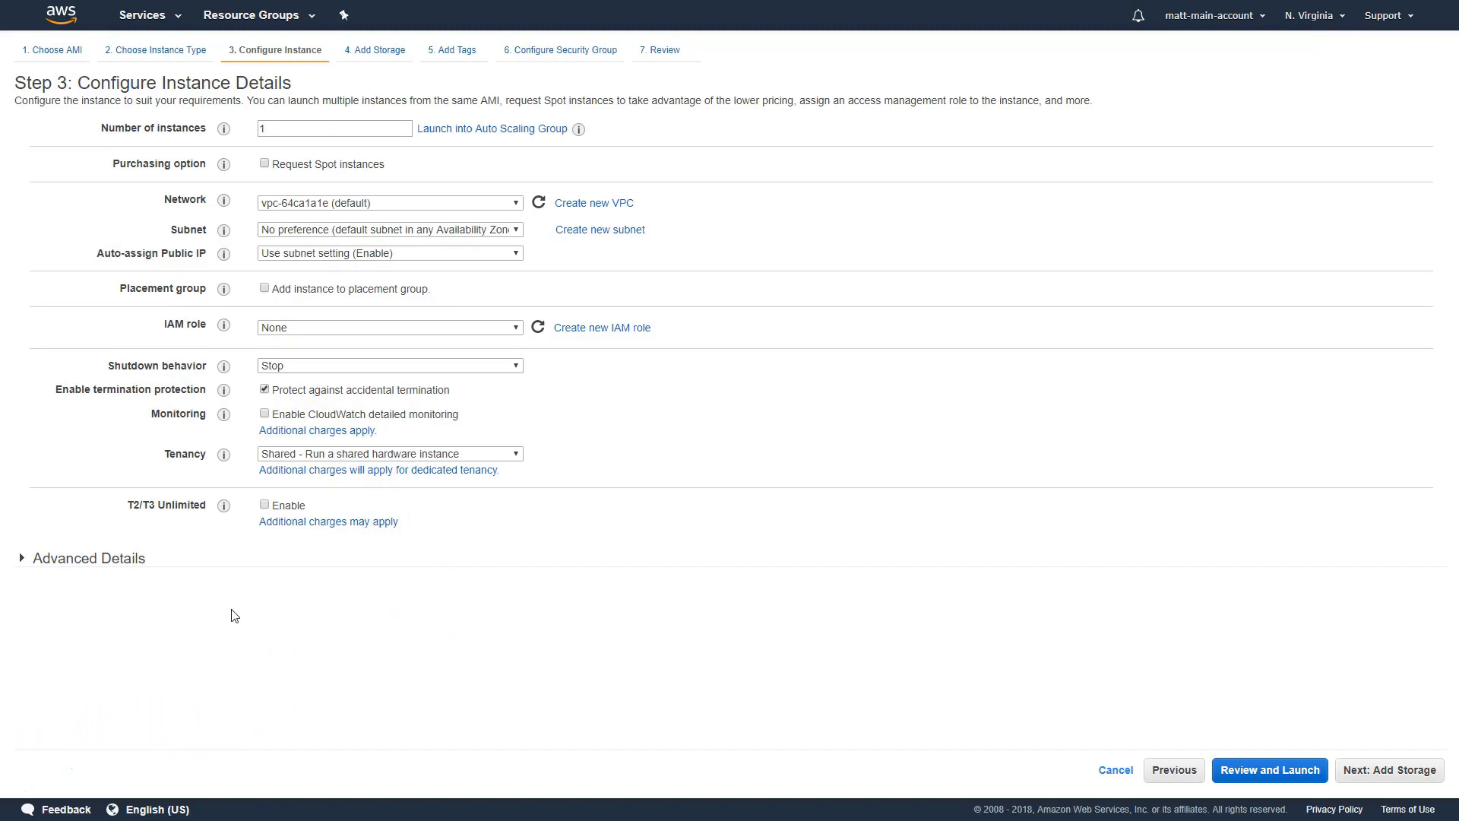
click(364, 416)
click(264, 414)
click(265, 413)
- Examine the tenancy choices, keeping Shared - Run a shared hardware instance
click(516, 455)
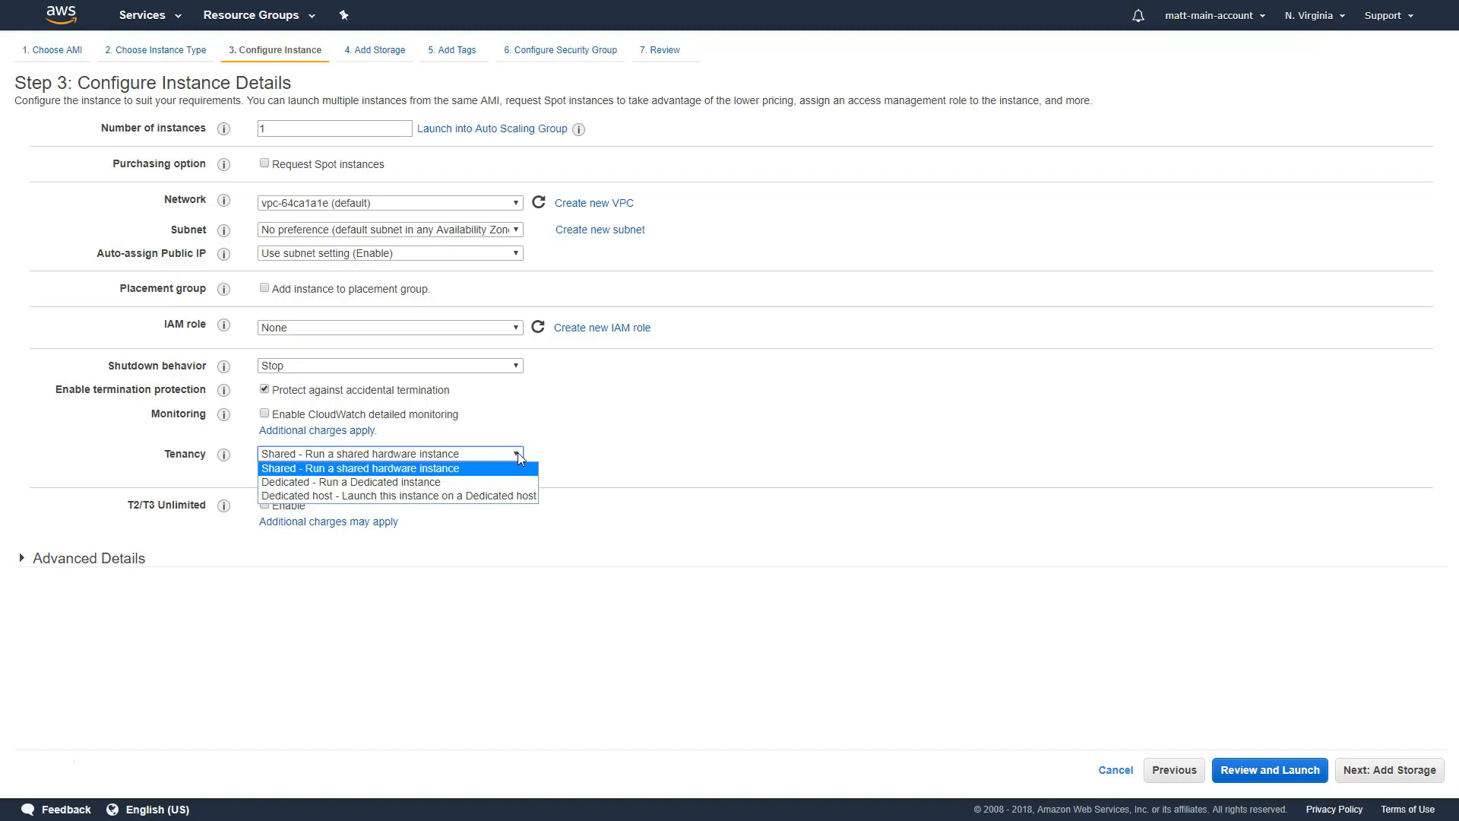
click(509, 452)
click(534, 446)
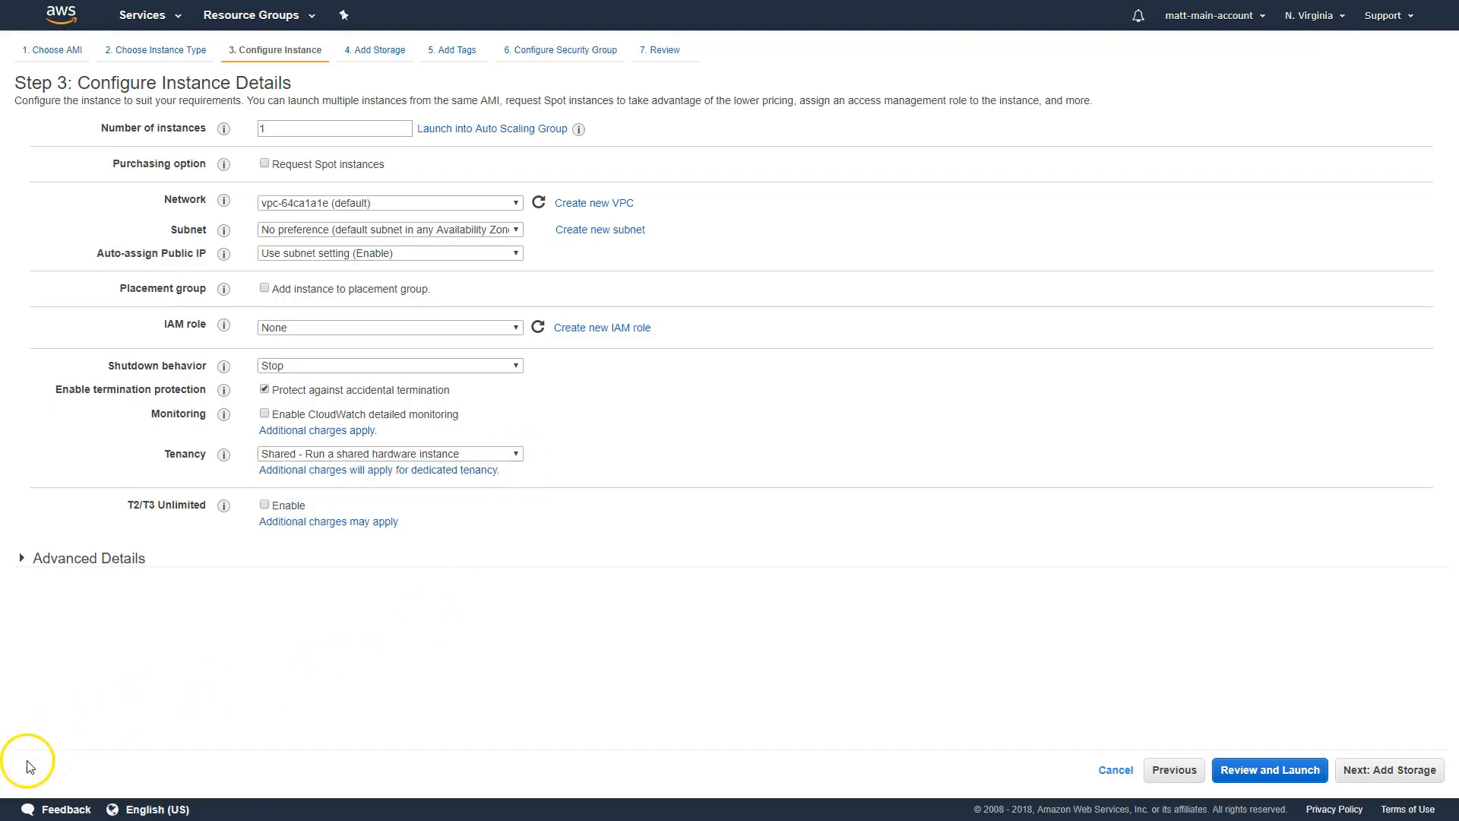
- Expand the advanced details, leave the optional user data empty, and continue to the storage settings
key(F11)
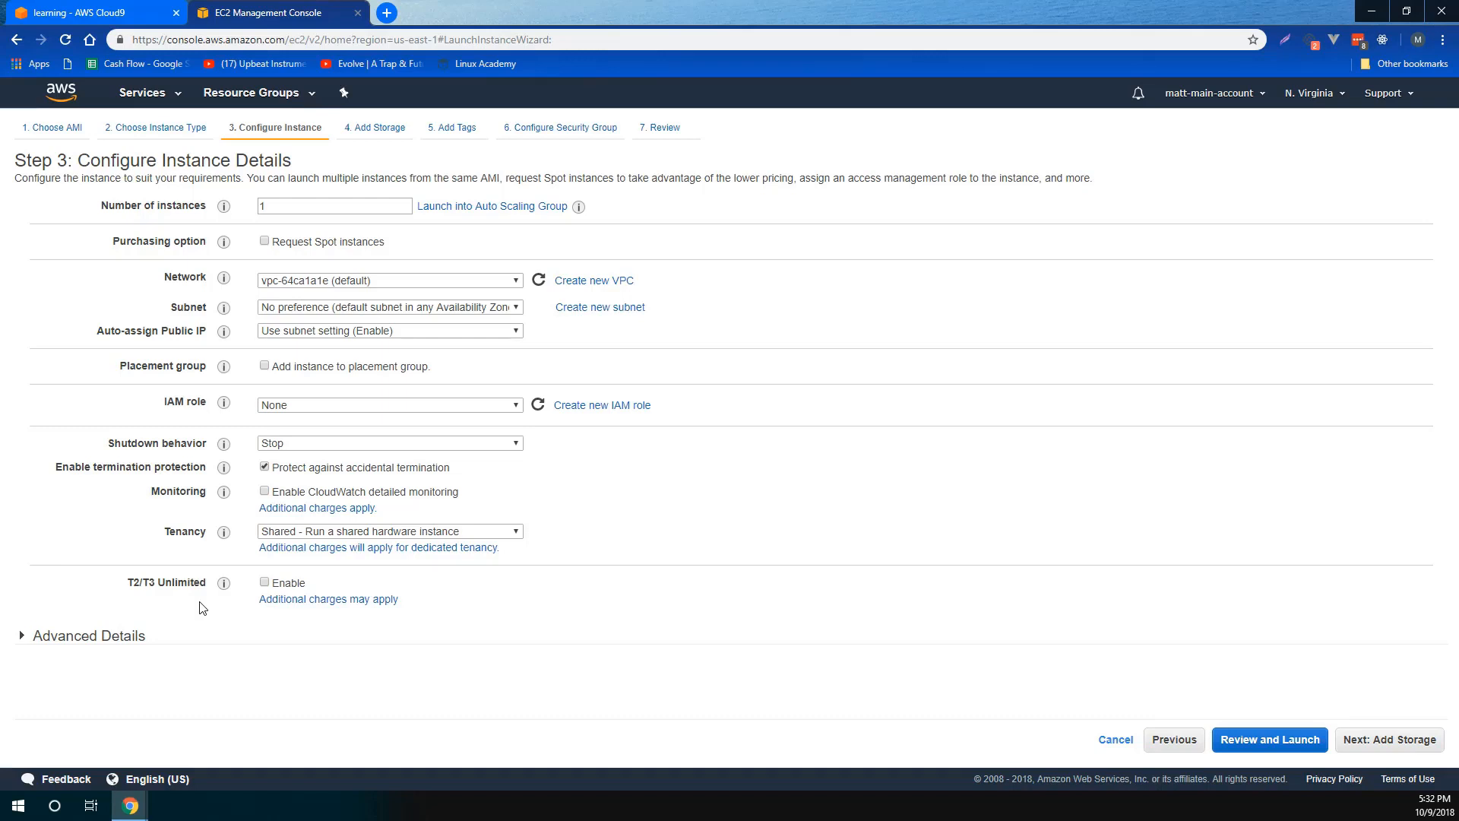
click(224, 583)
click(69, 636)
scroll(162, 618, down, 1)
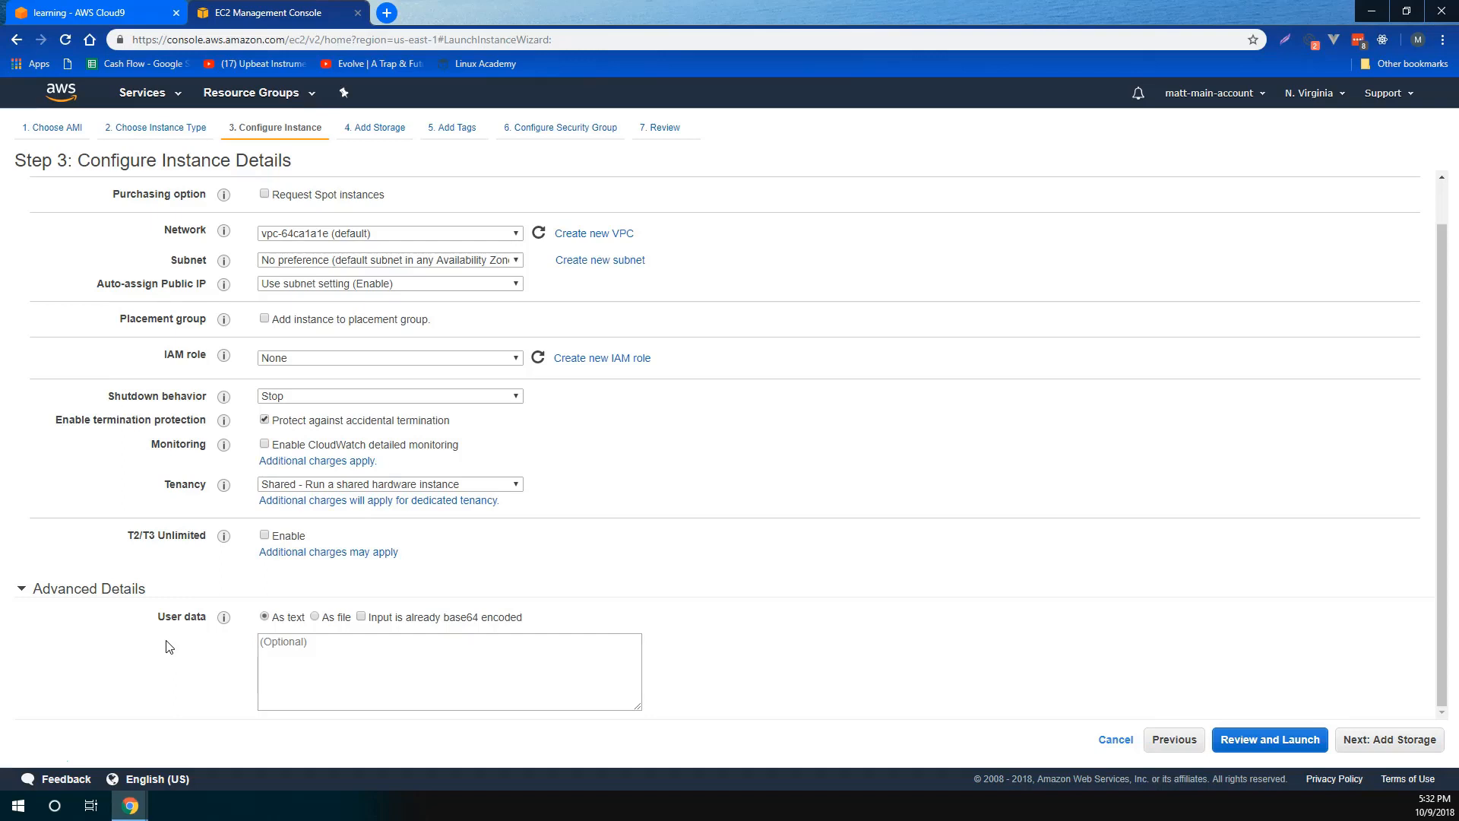
click(291, 653)
click(1389, 739)
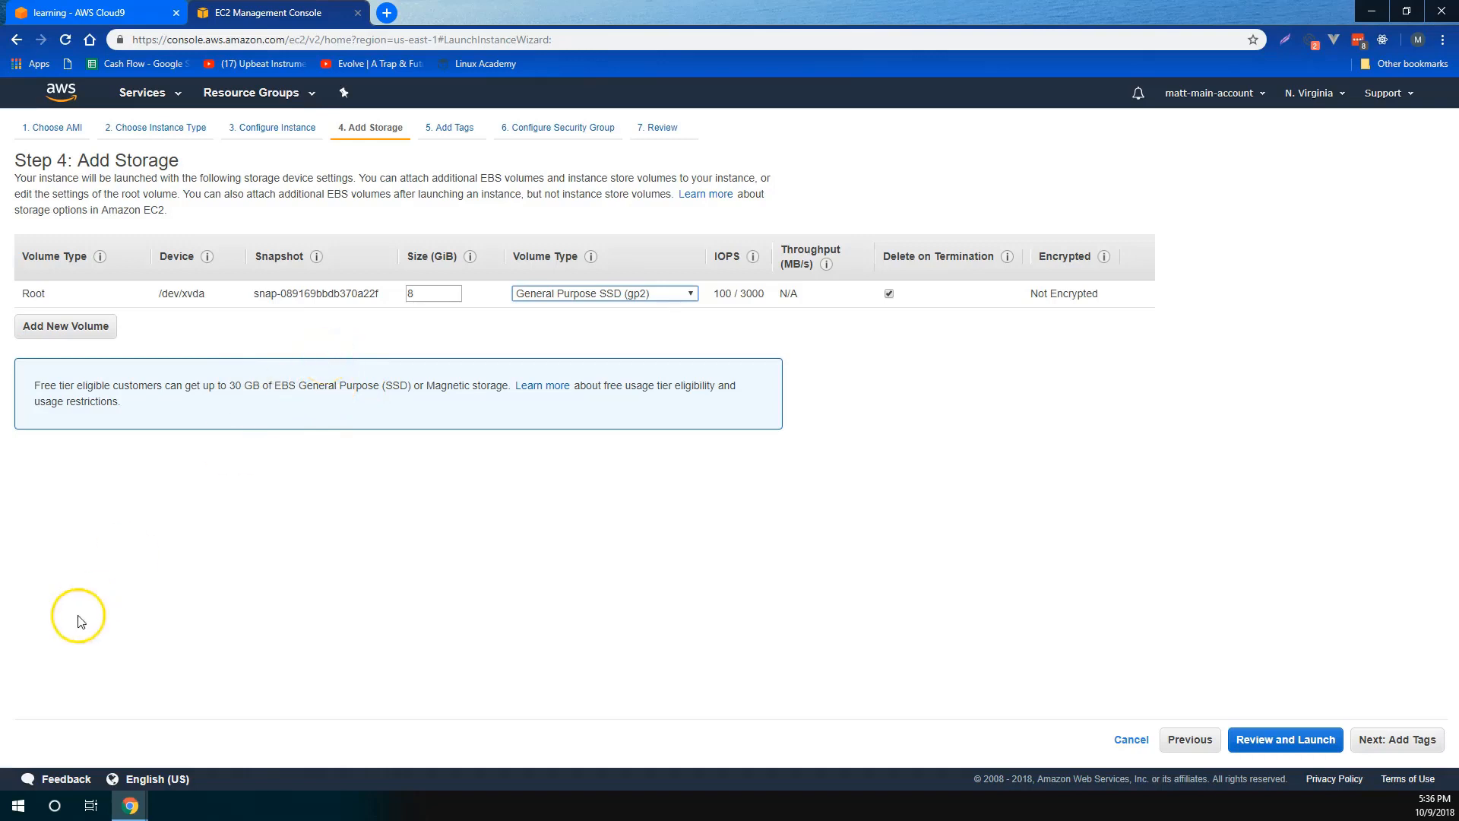
- Examine the root volume's type and size settings, keeping General Purpose SSD (gp2) and 8 GiB
click(587, 293)
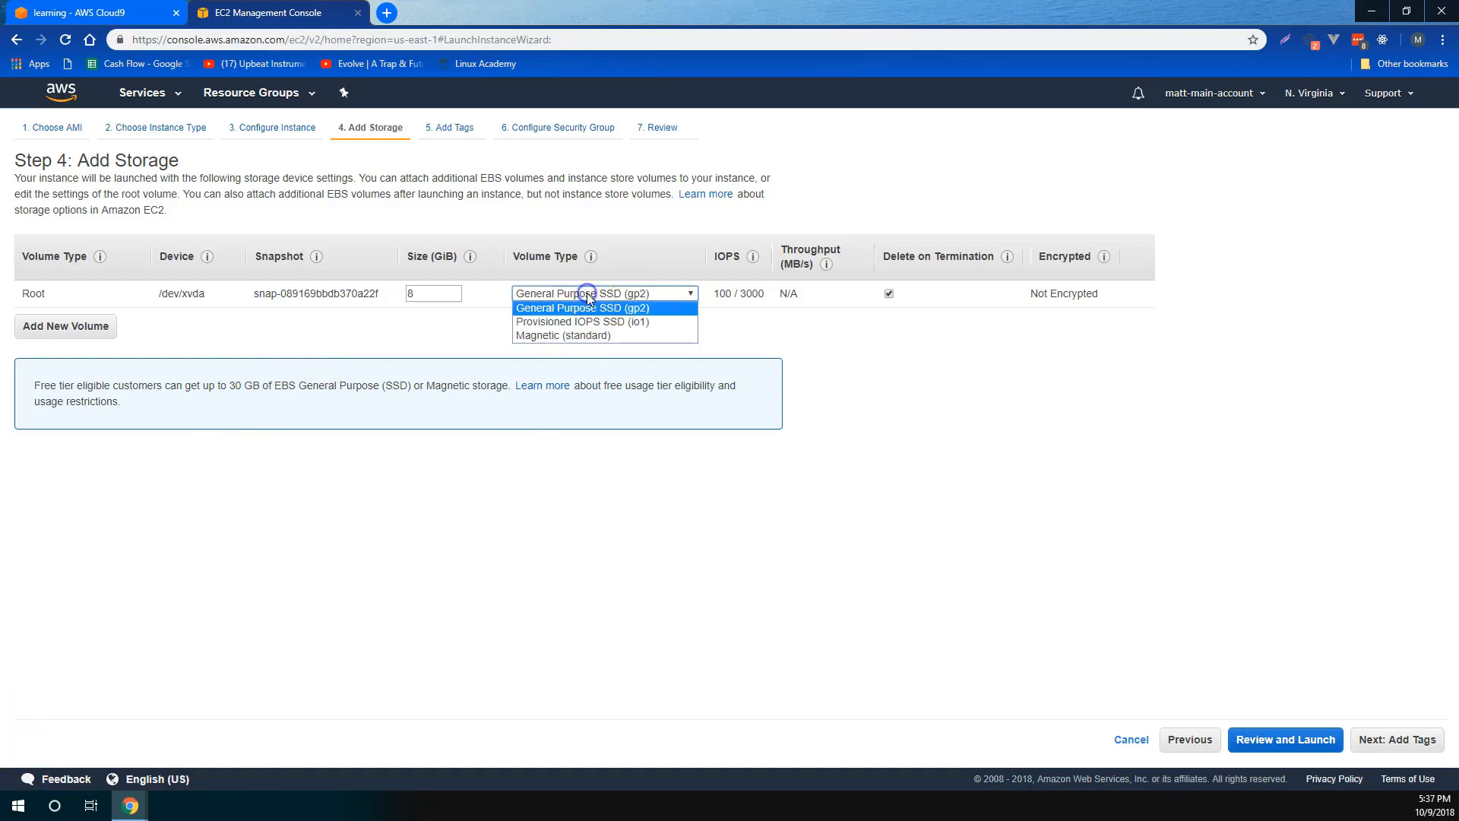
click(652, 293)
double_click(426, 292)
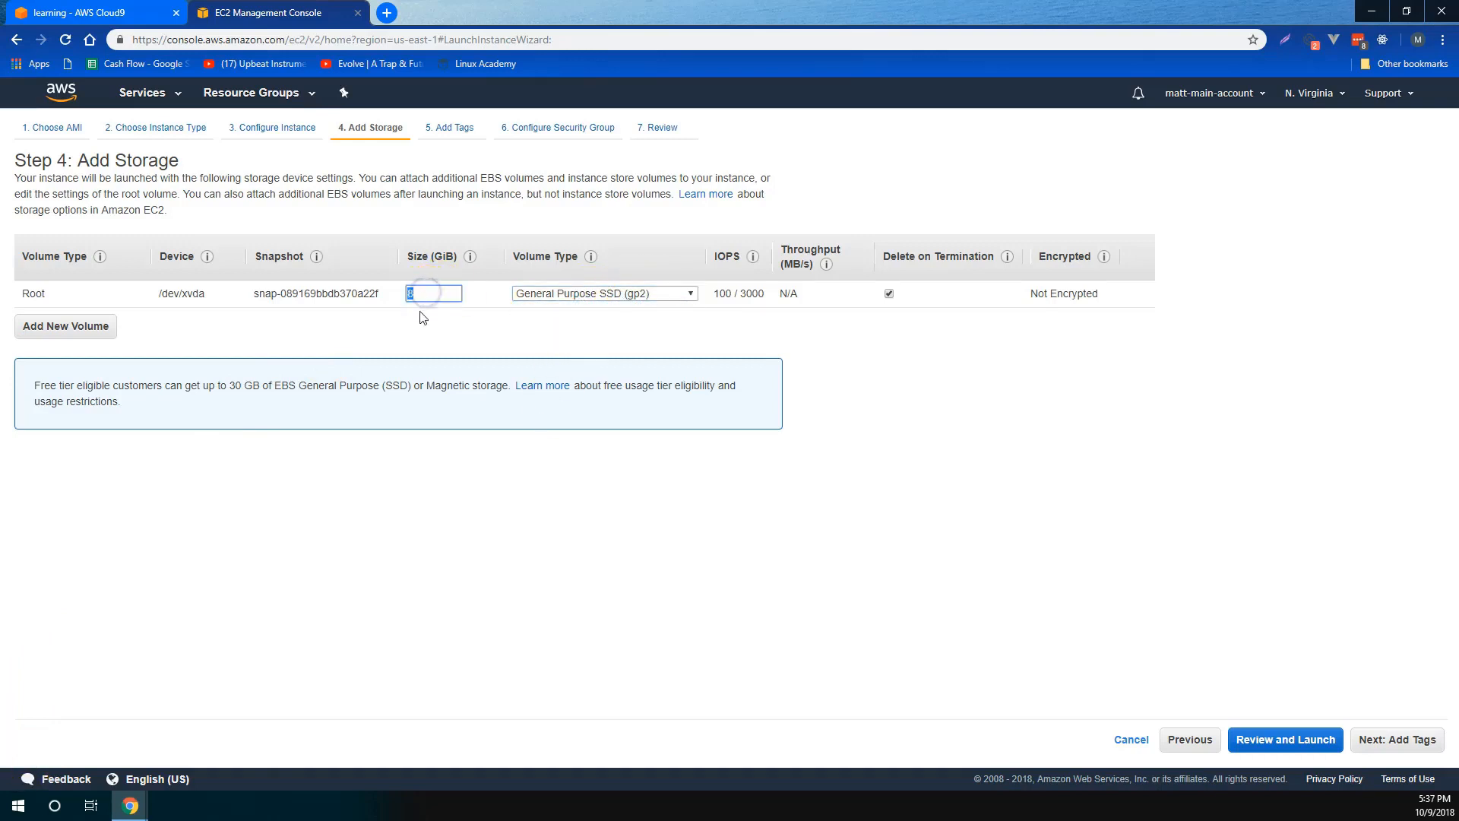
click(270, 342)
- Add an extra EBS volume, check its volume type choices, and remove that volume again
click(64, 327)
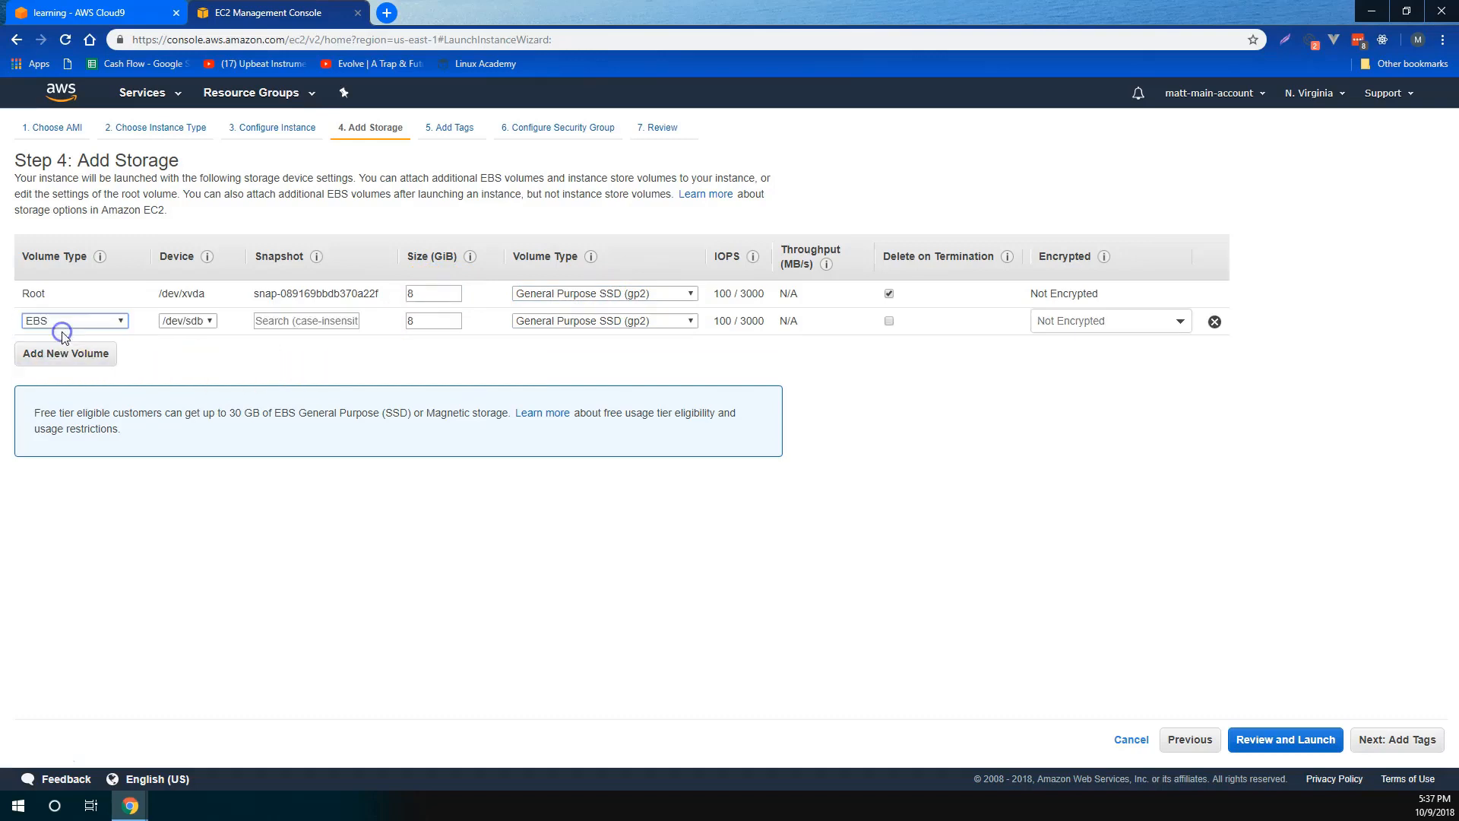
click(74, 321)
click(84, 333)
click(1215, 323)
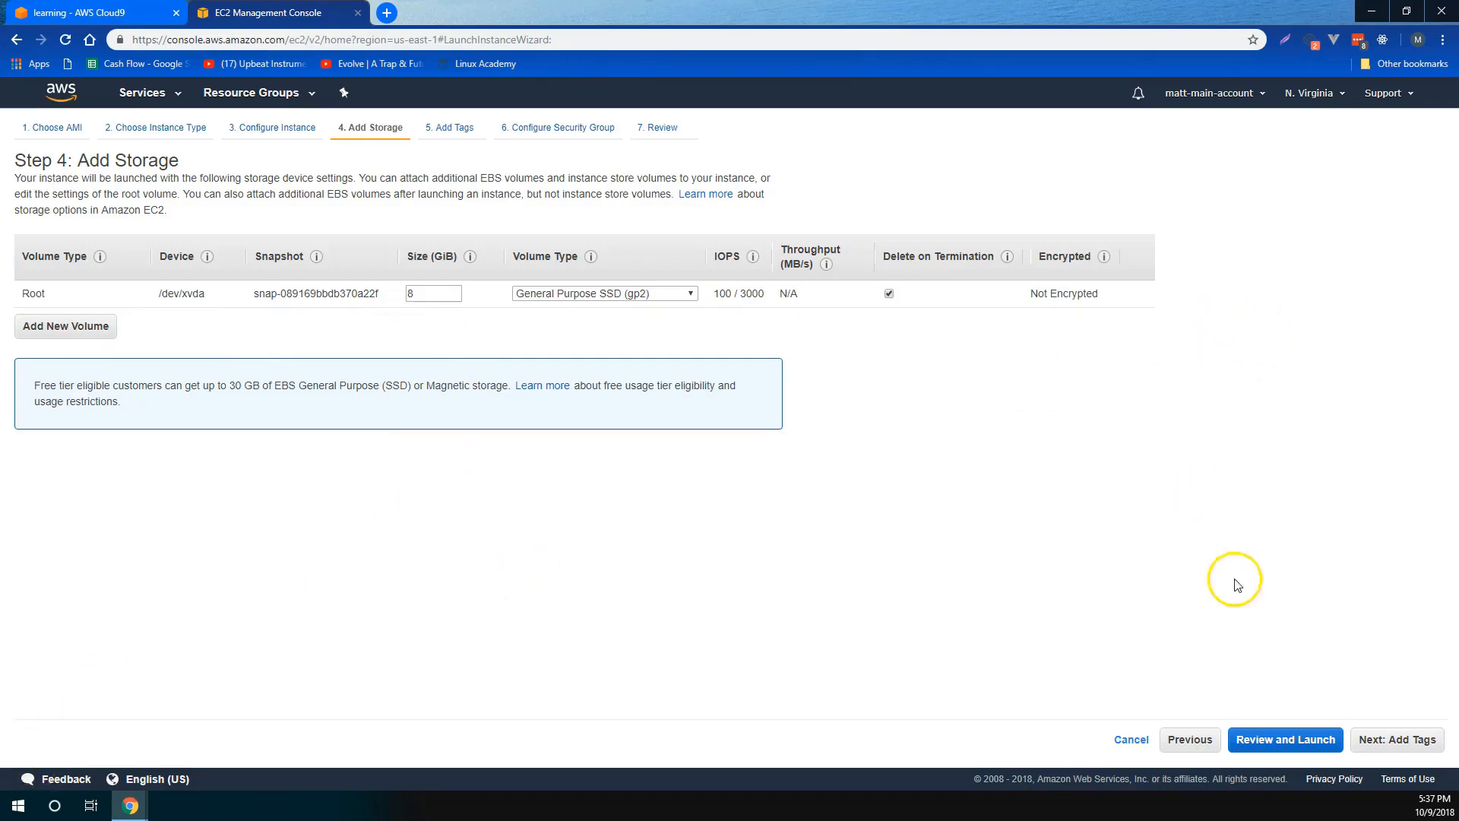
- Continue to the tags and add one with the key Name and the value "My First Instance!"
click(1398, 739)
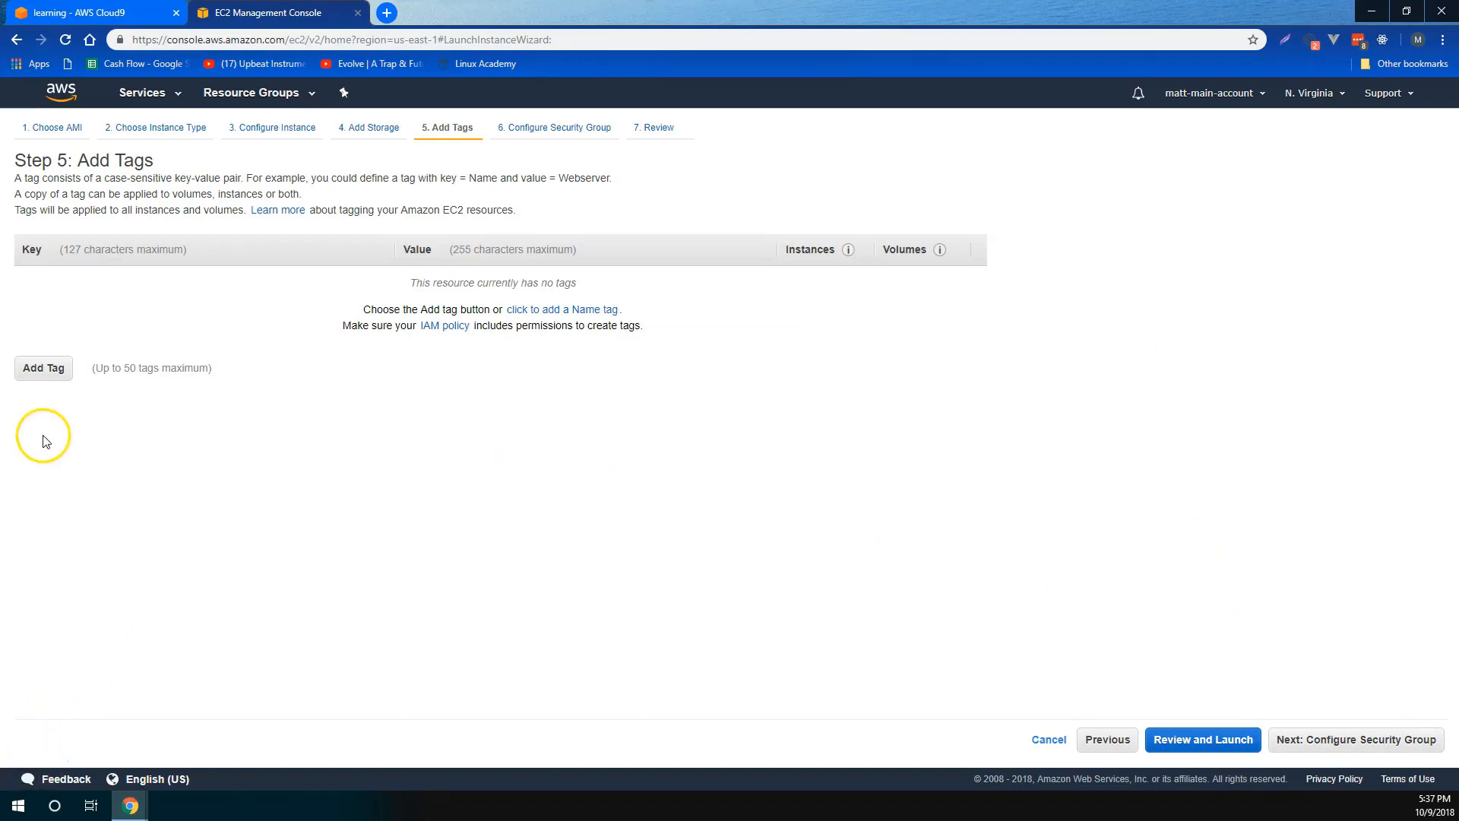
click(46, 370)
click(86, 278)
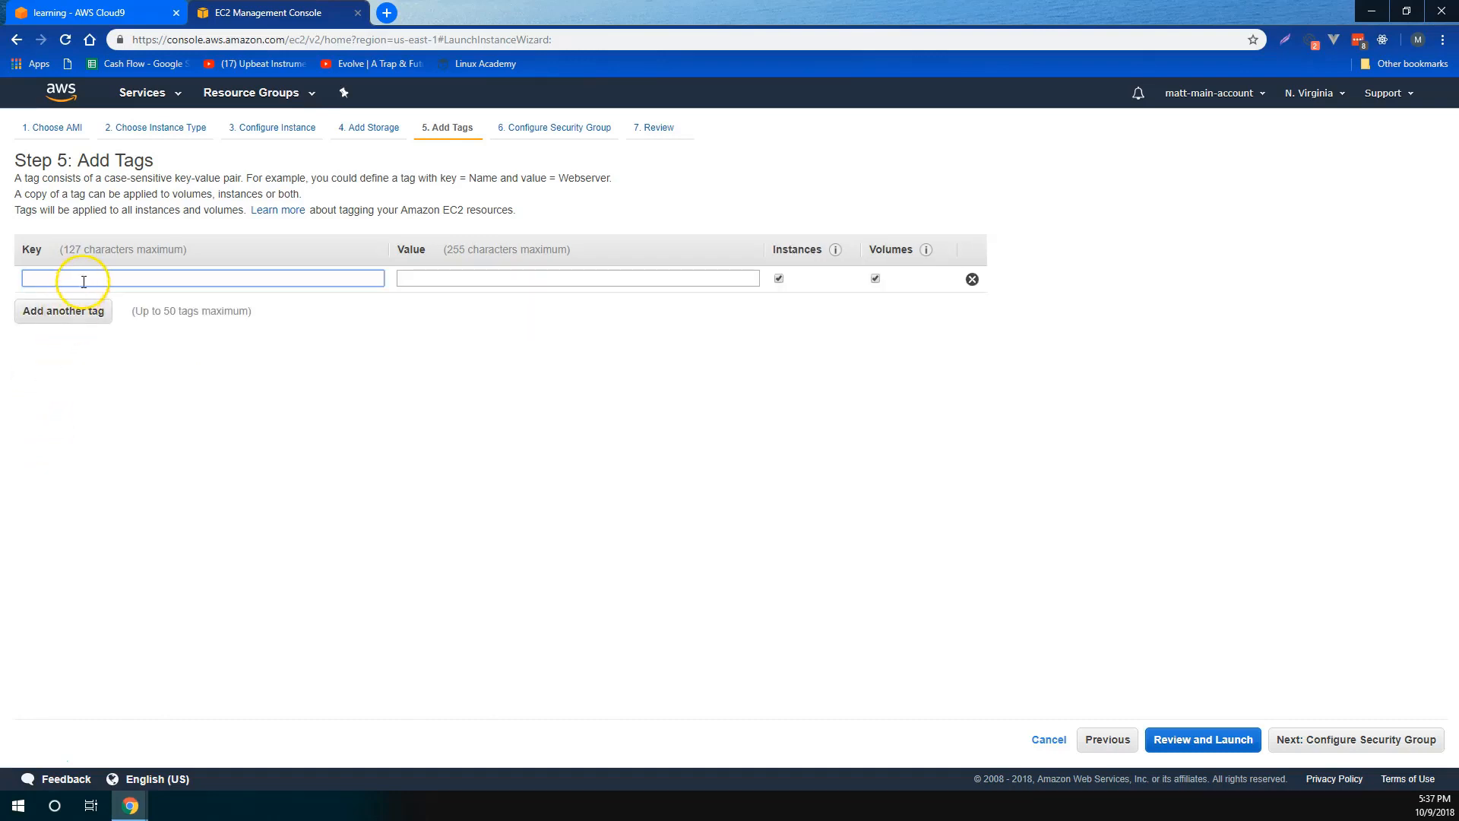
text(Name)
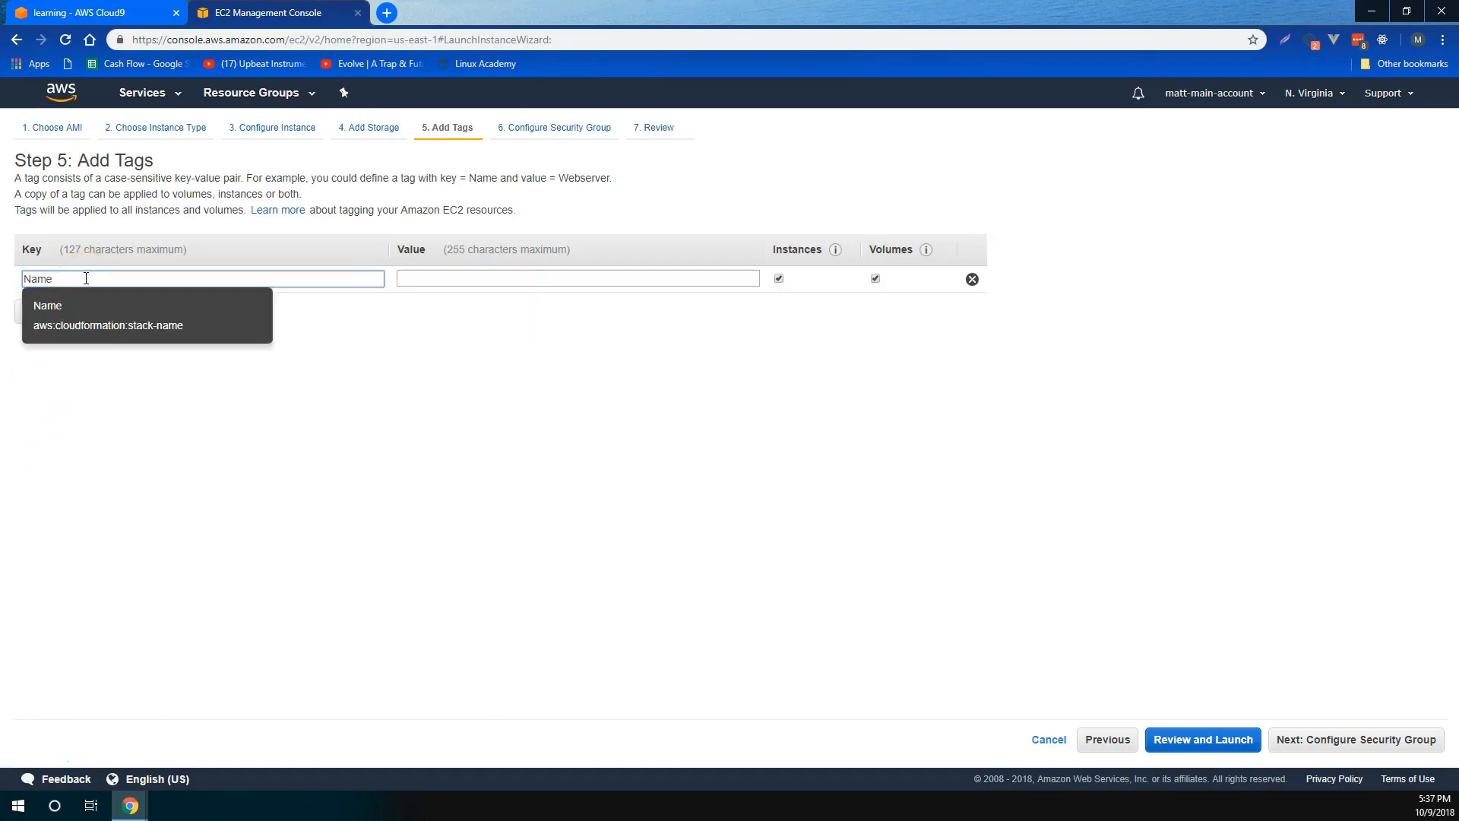
key(Tab)
text(M)
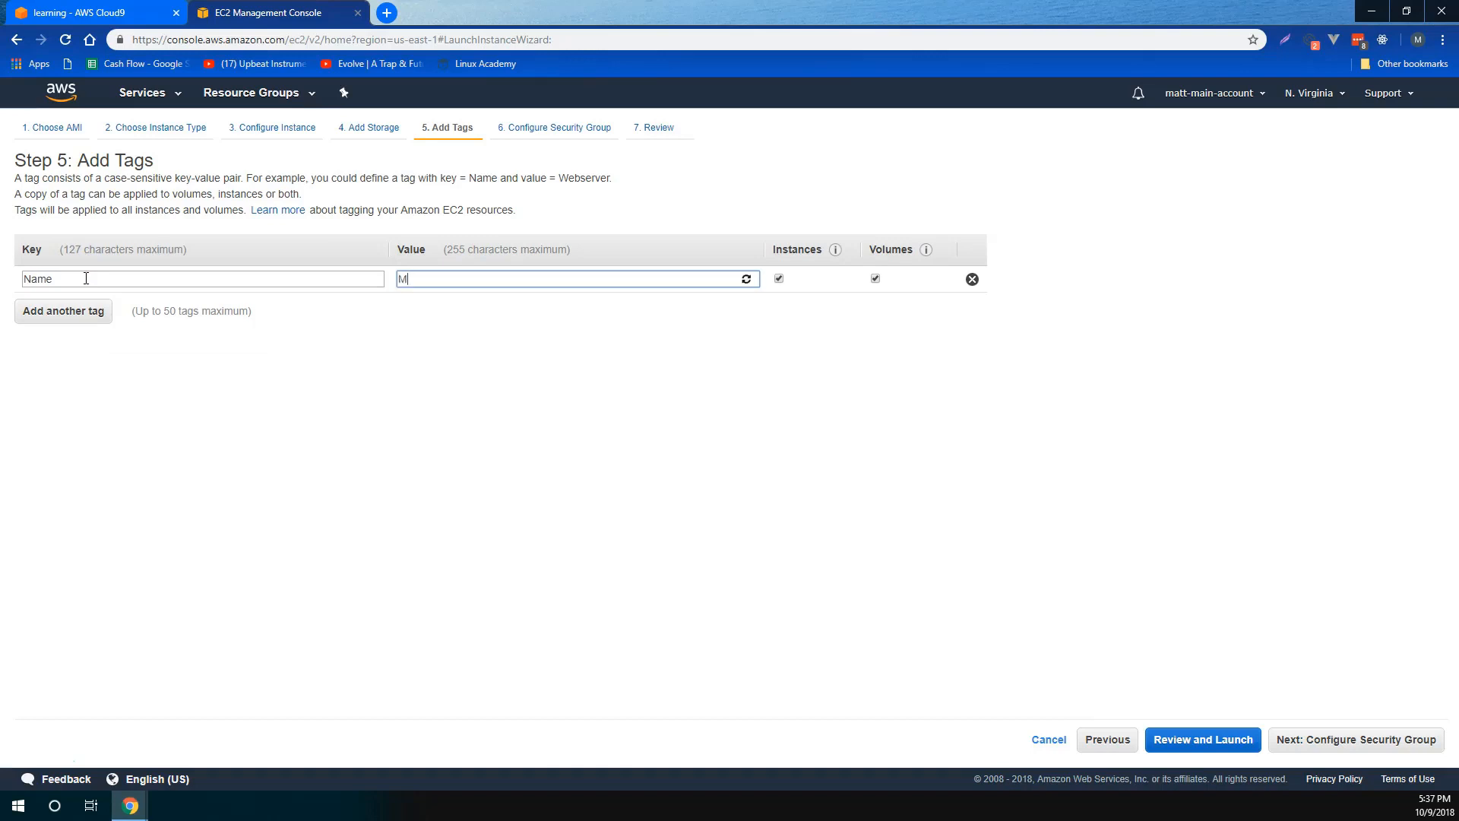
text(y First Instance!)
click(260, 400)
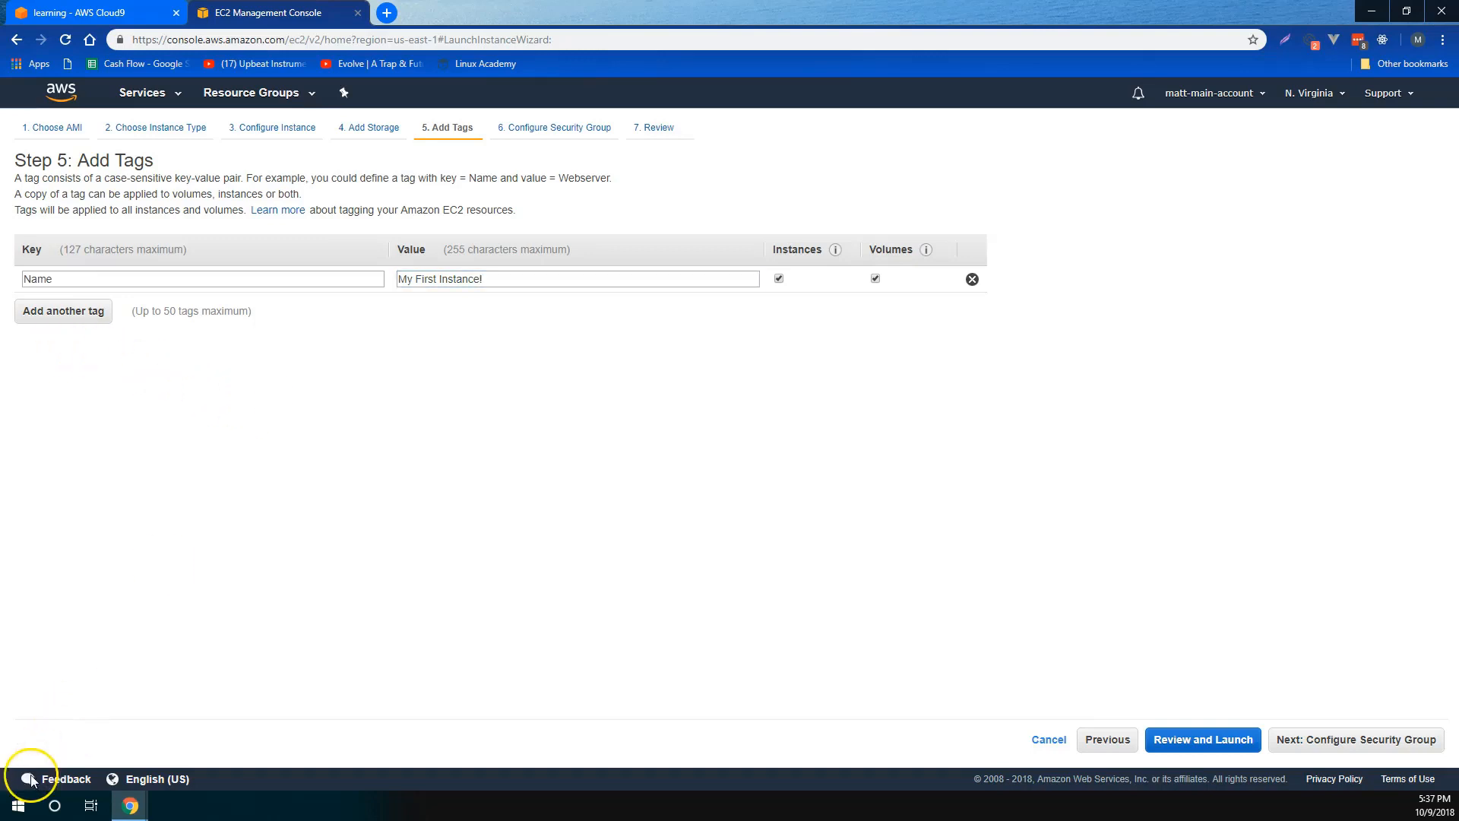
- Add a second blank tag, remove it again, and continue to the security group settings
click(68, 311)
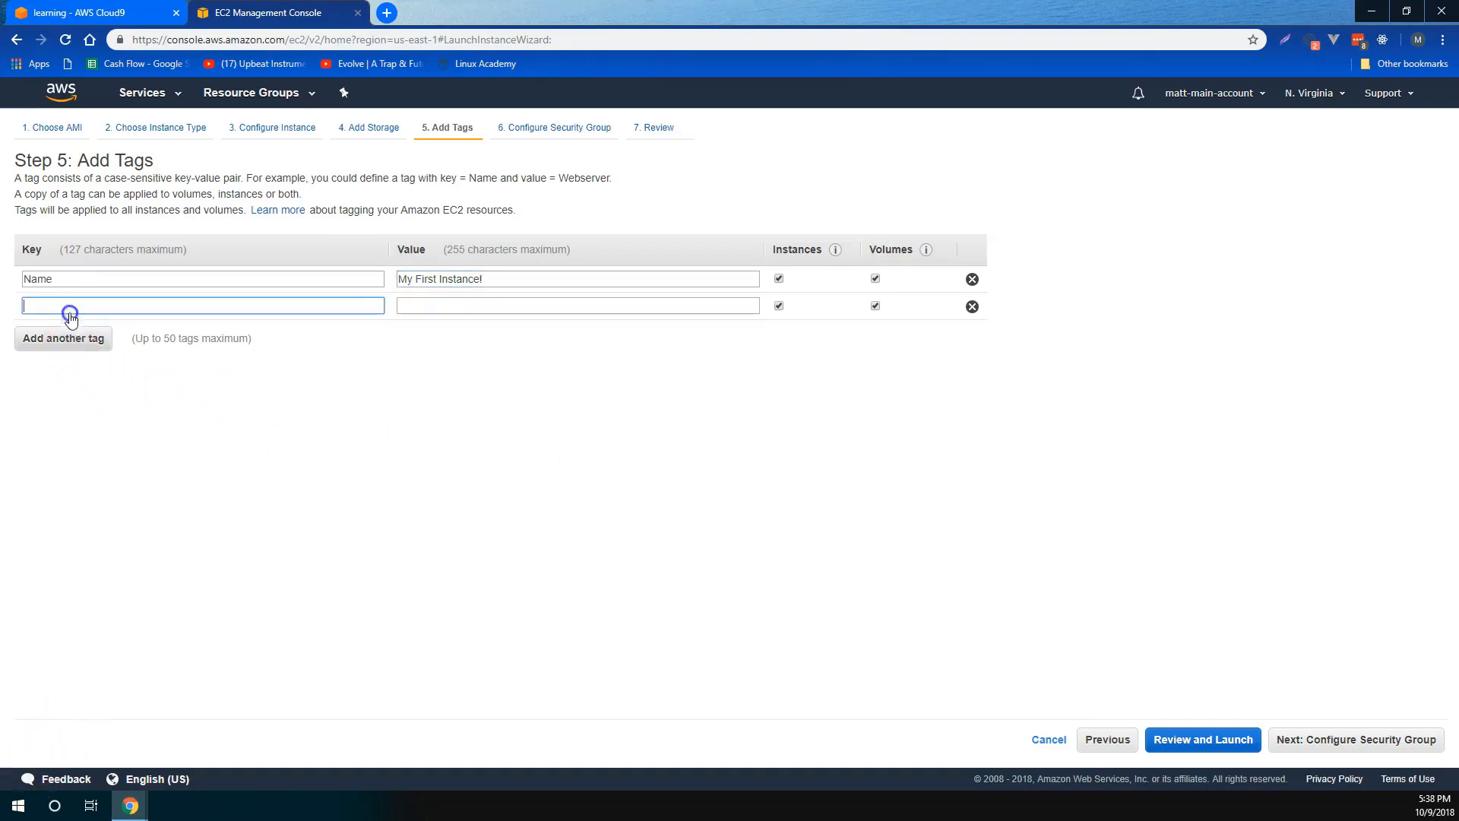
click(972, 307)
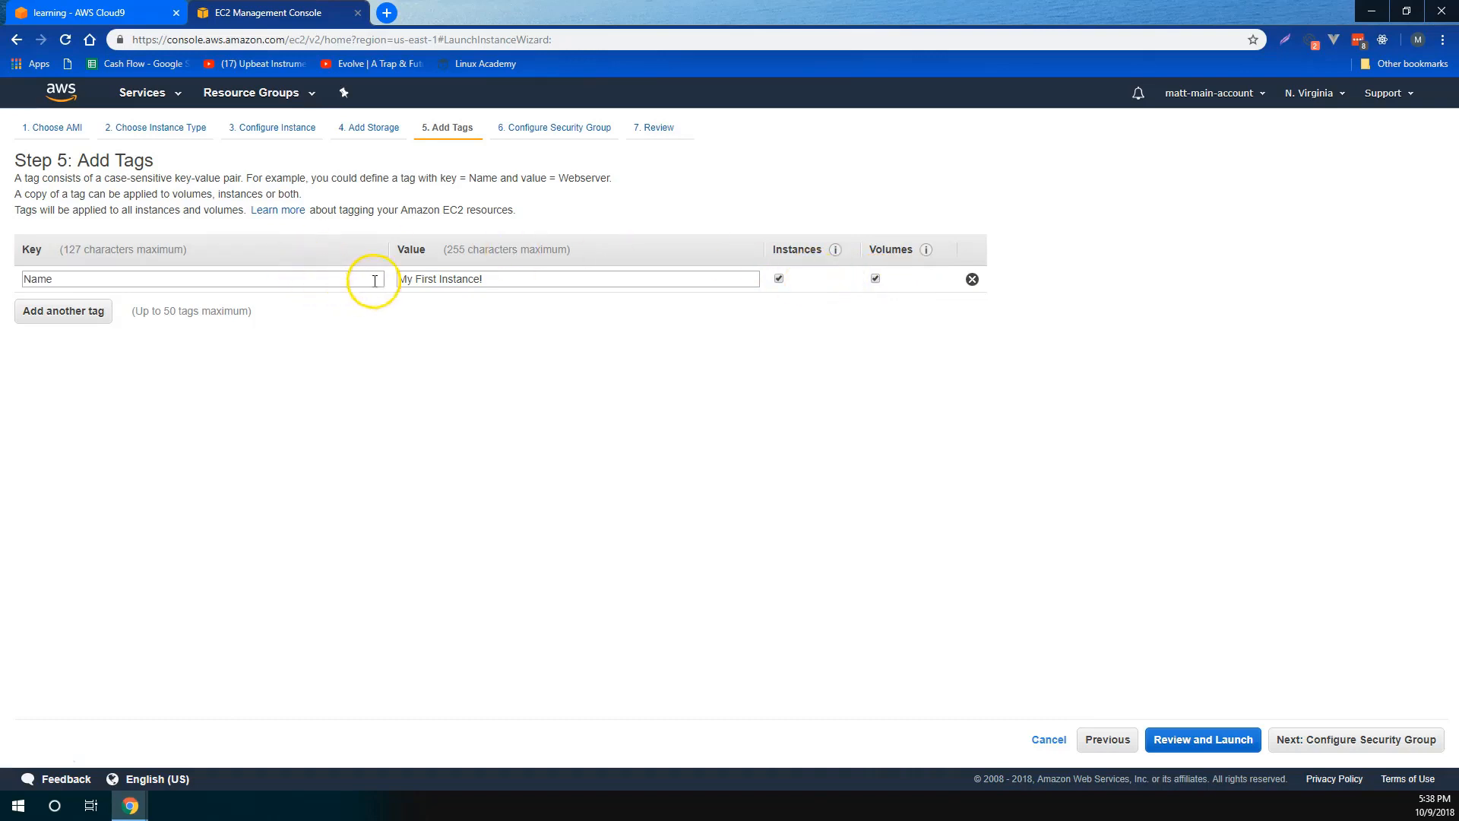
mouse_move(835, 250)
click(1351, 740)
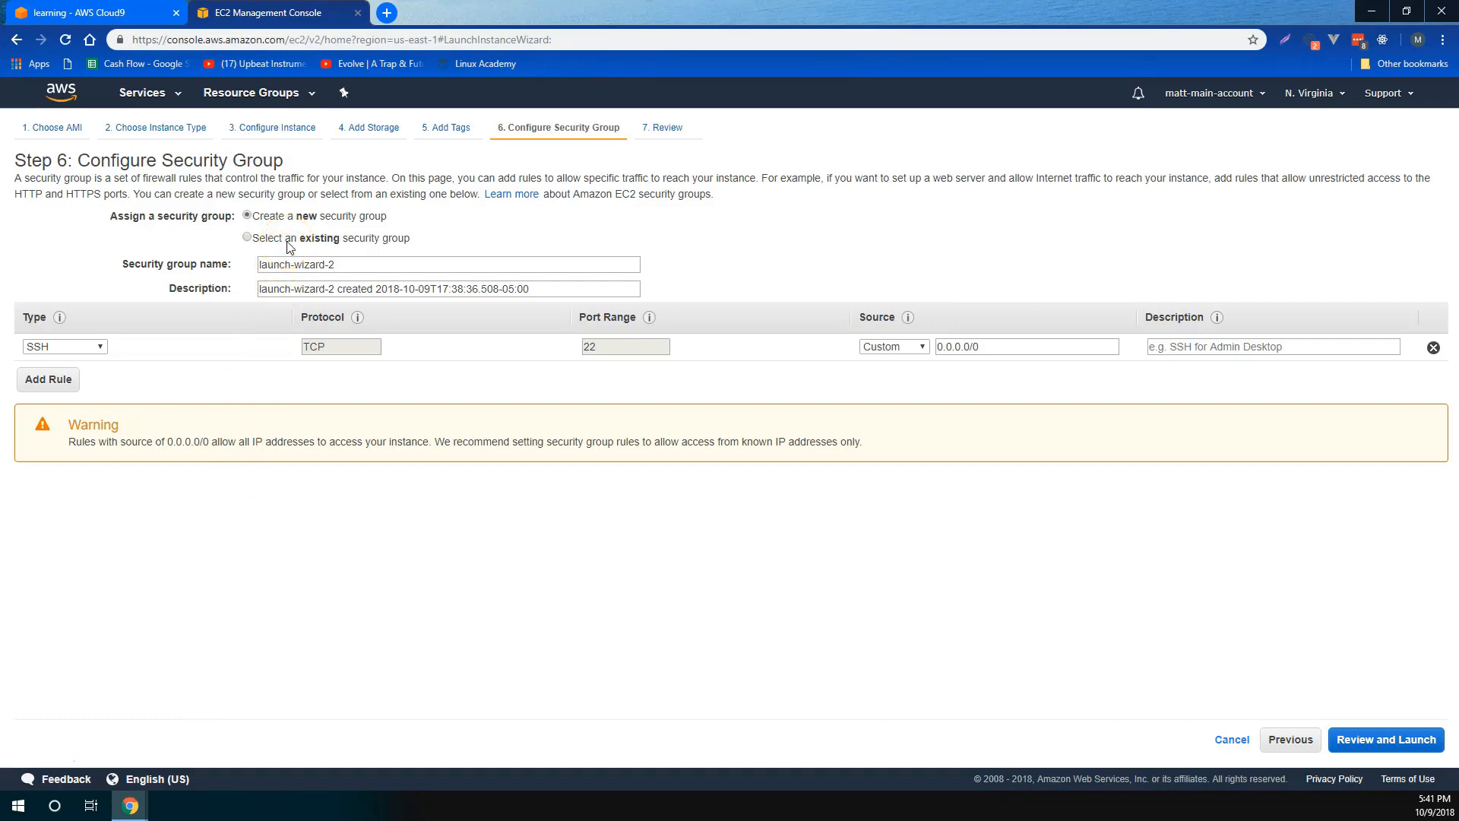
- Check the existing security groups, return to creating a new one, and keep SSH as its rule type
click(248, 238)
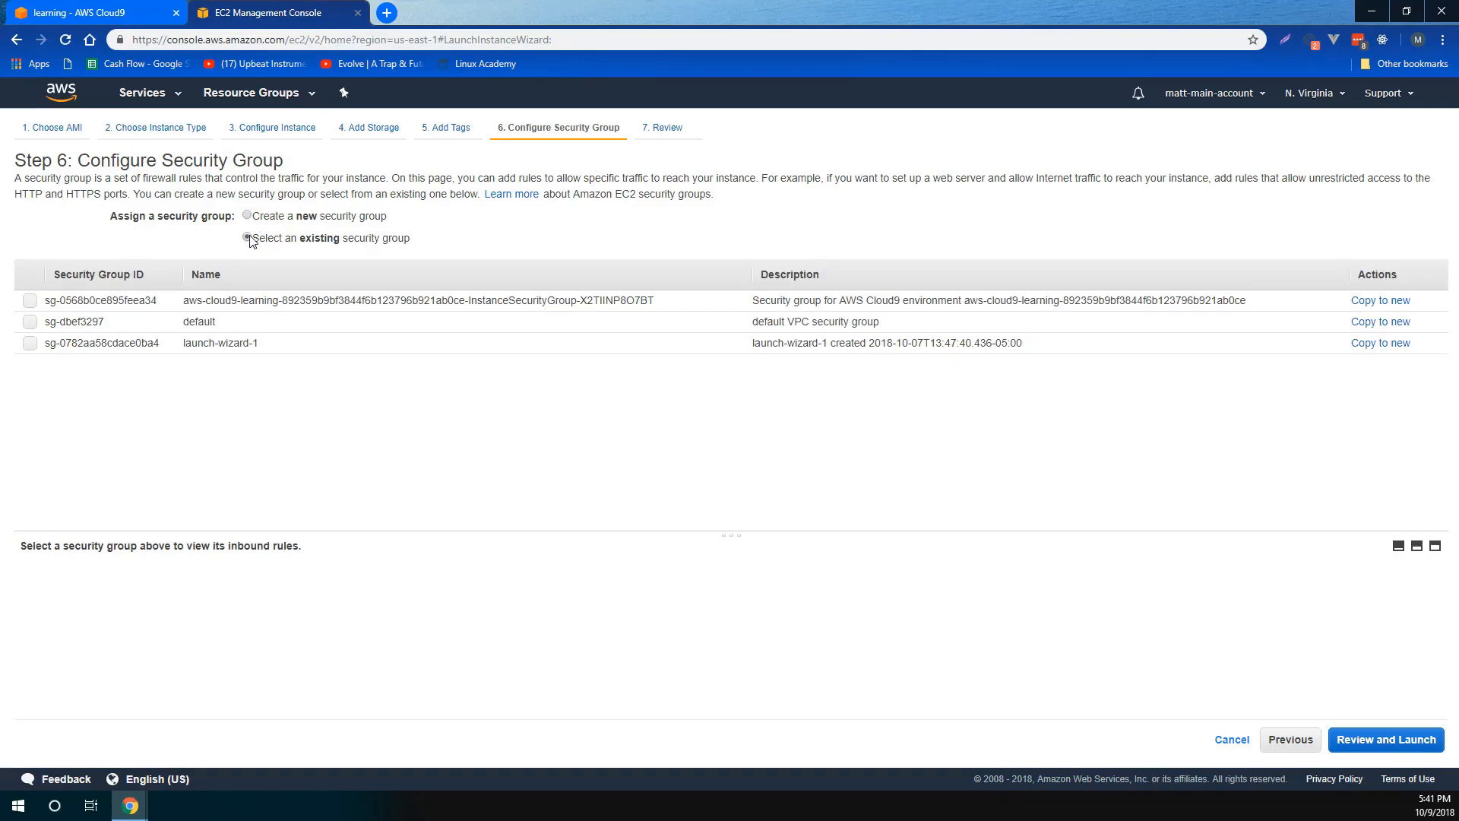
click(249, 217)
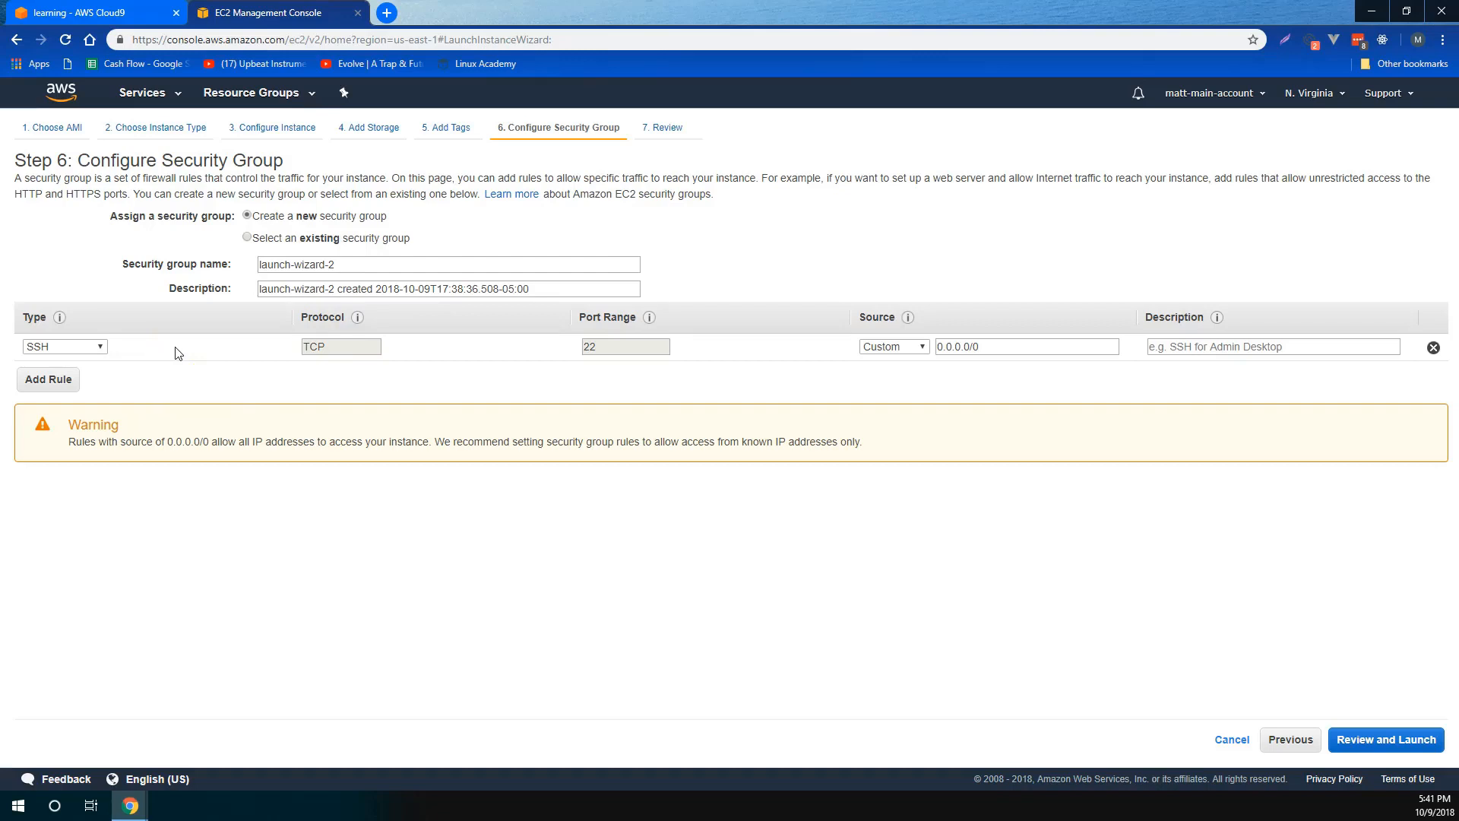
click(94, 348)
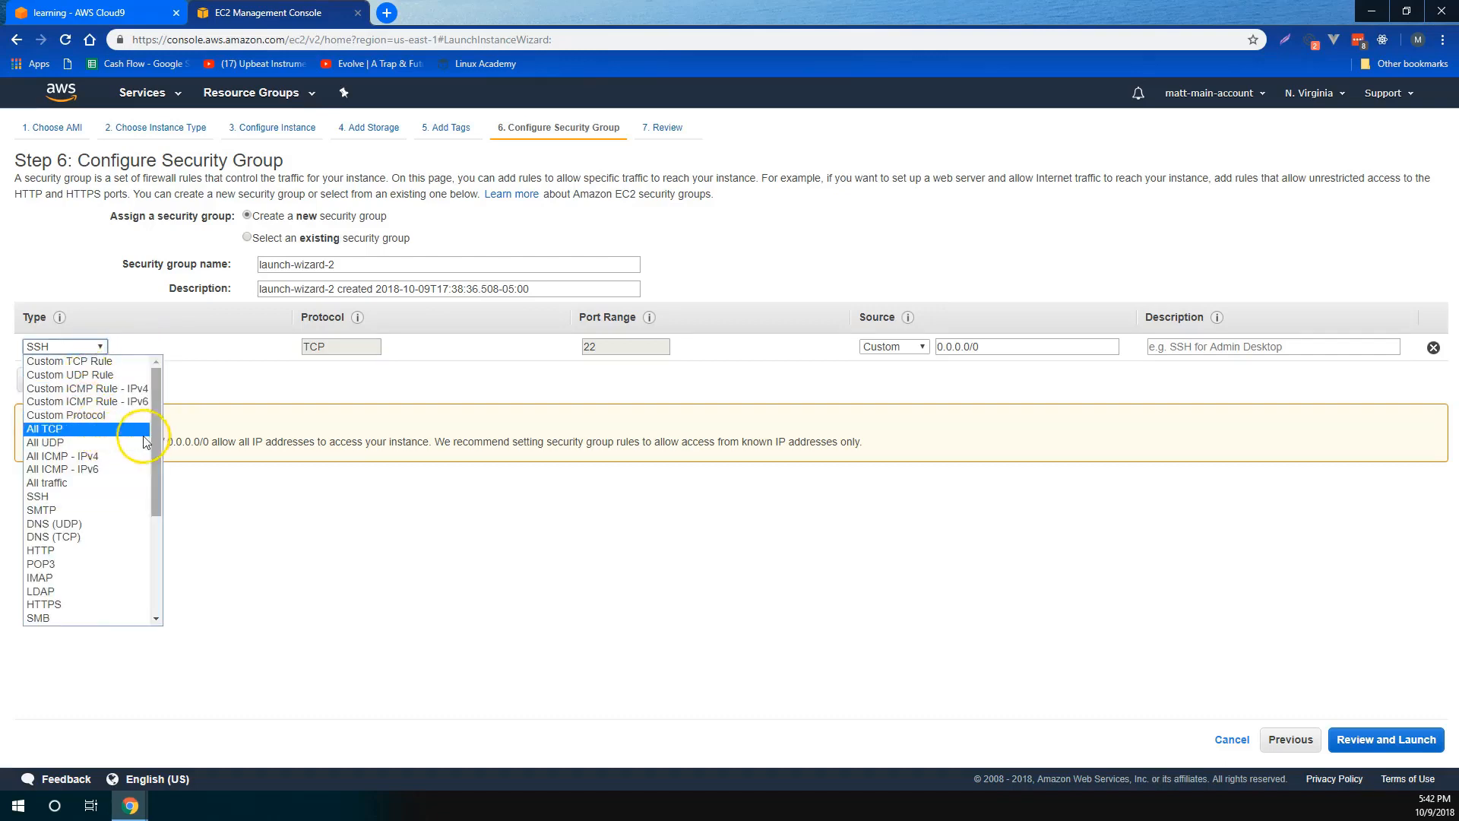
mouse_move(156, 427)
mouse_down()
mouse_move(152, 542)
mouse_move(171, 383)
mouse_move(154, 450)
mouse_up()
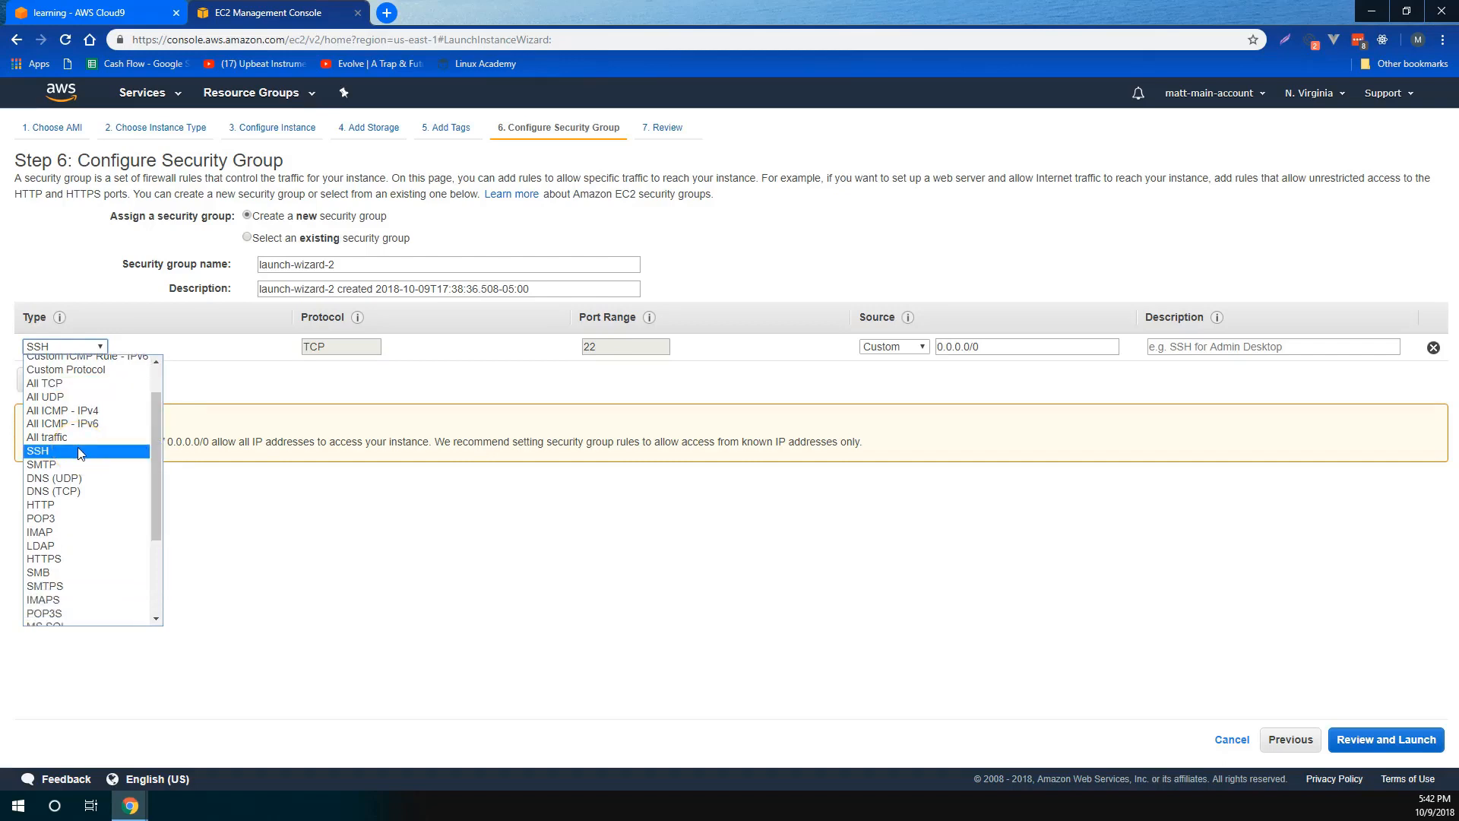
click(78, 450)
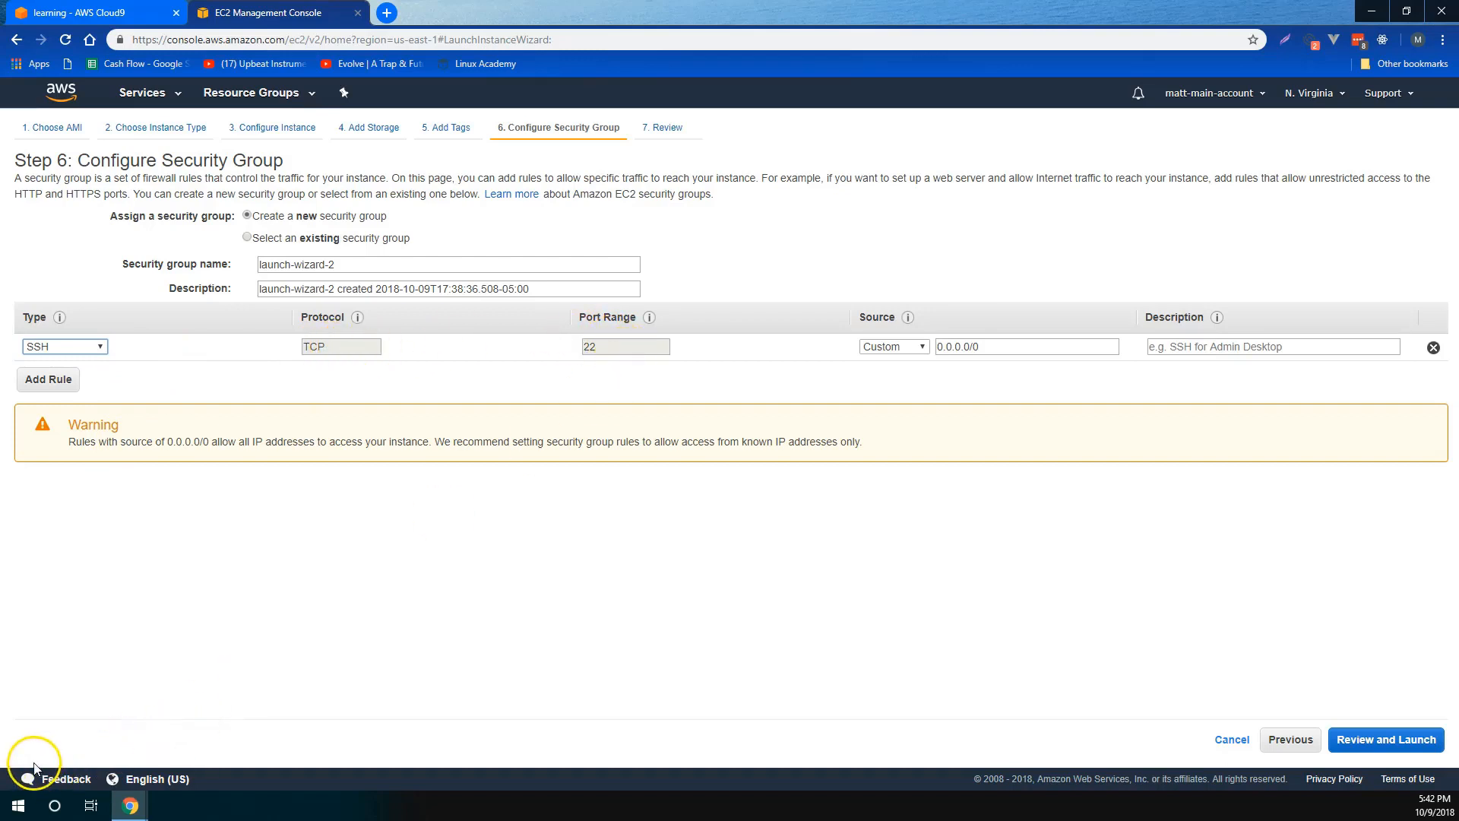
- Restrict the SSH rule's source to My IP, describe it as my_ip, and continue to the launch review
click(900, 347)
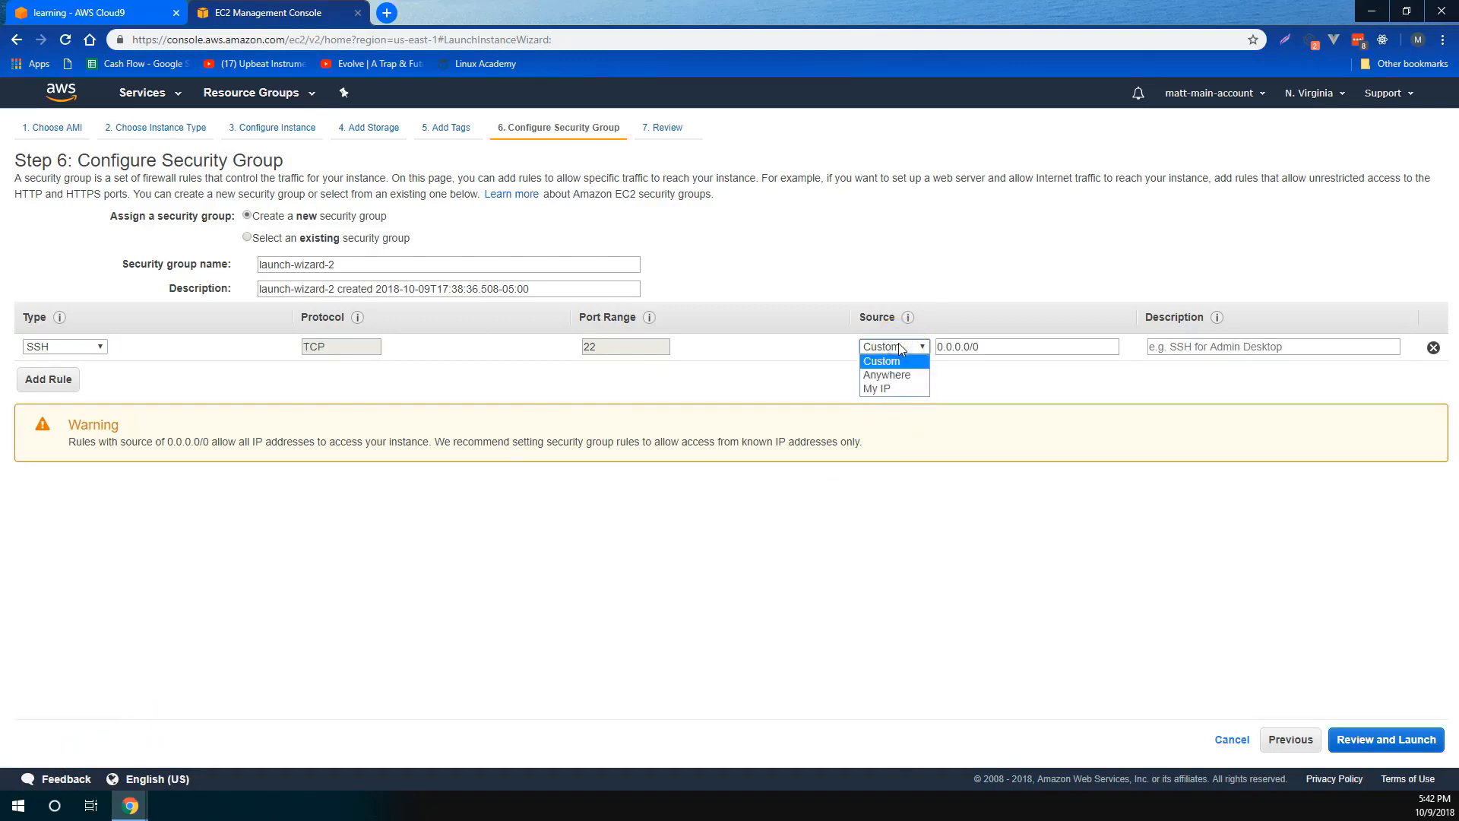
click(883, 389)
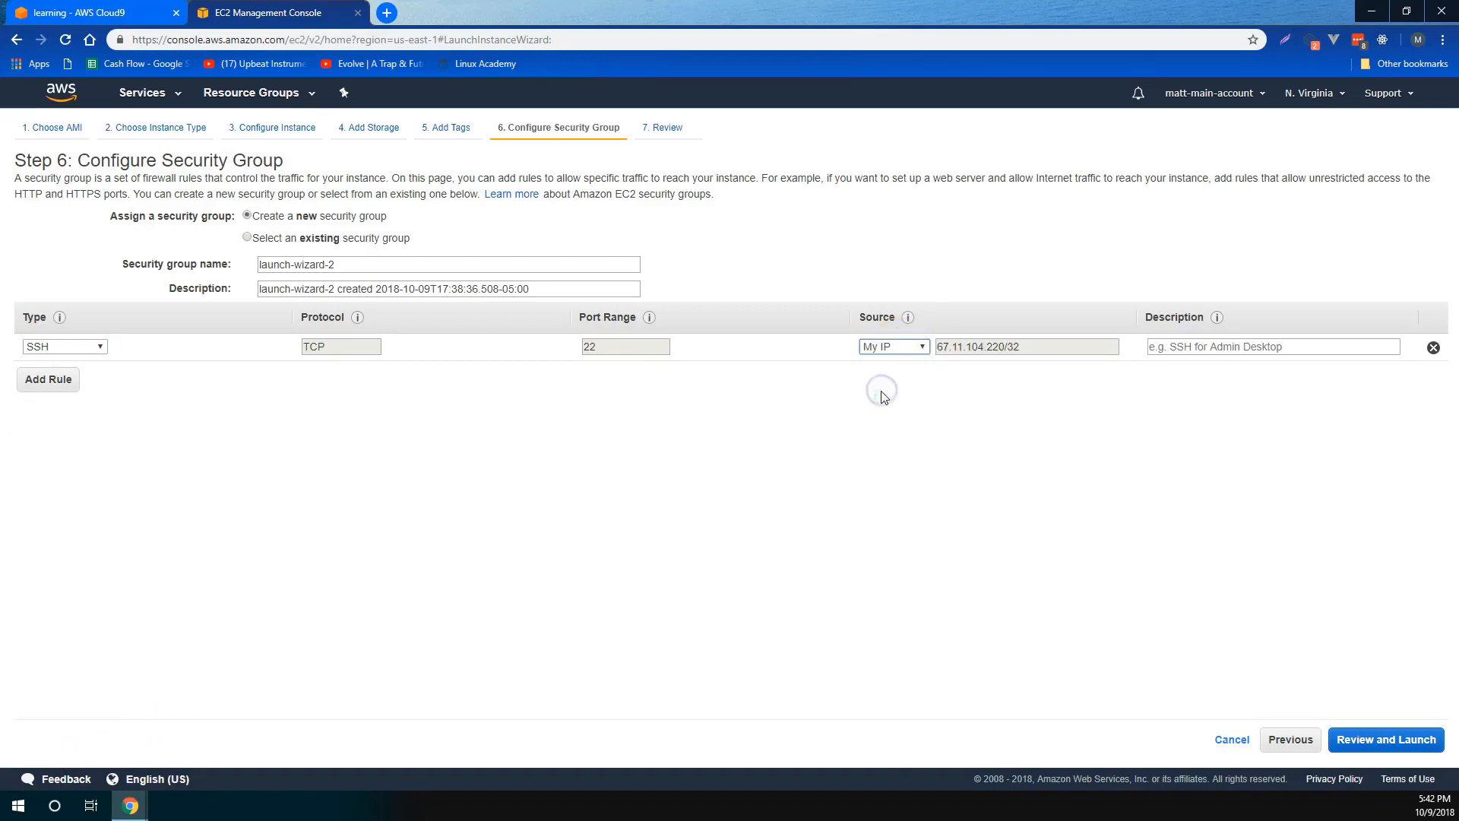
click(1178, 351)
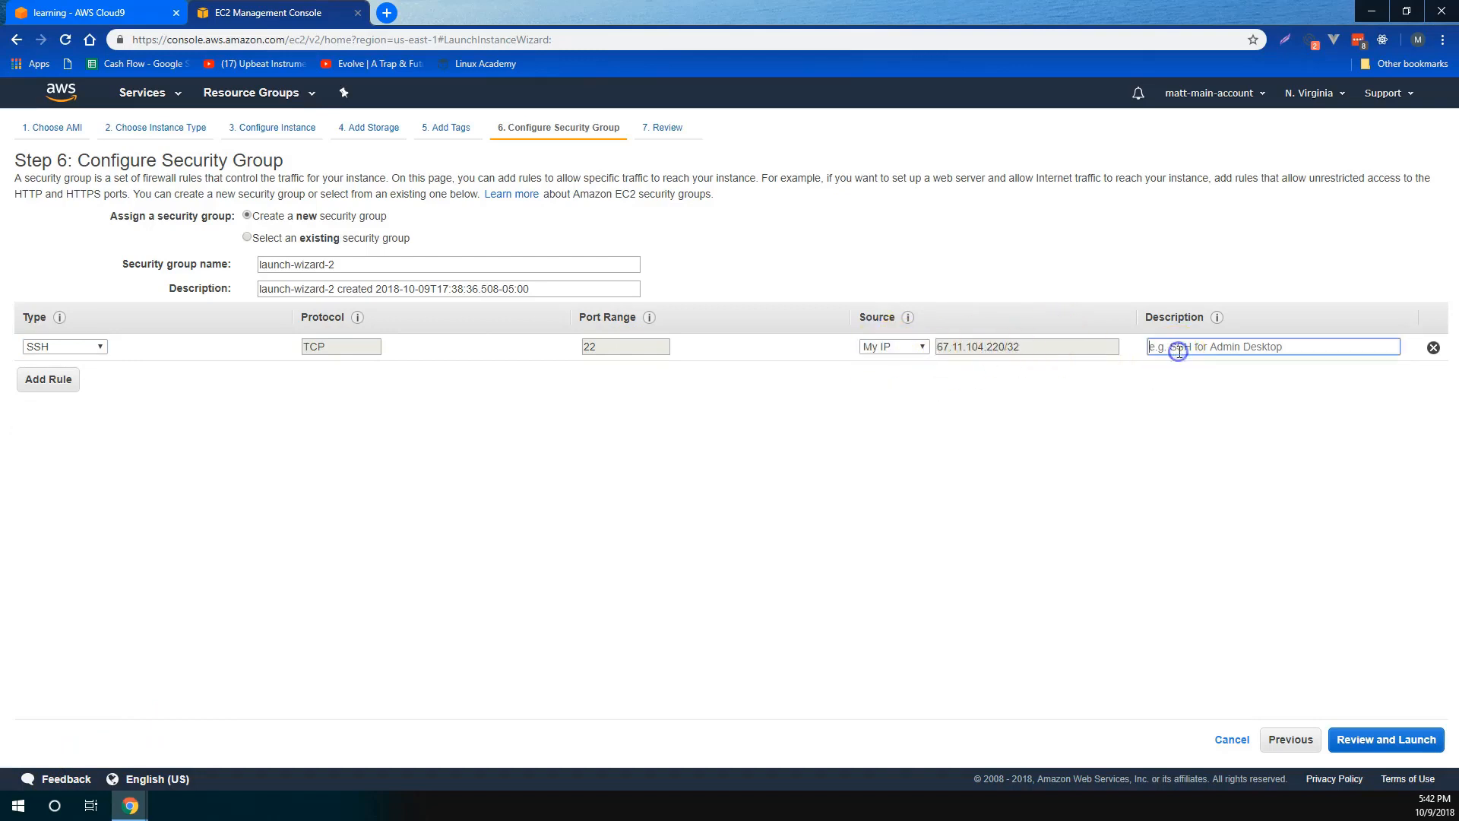
text(my_ip)
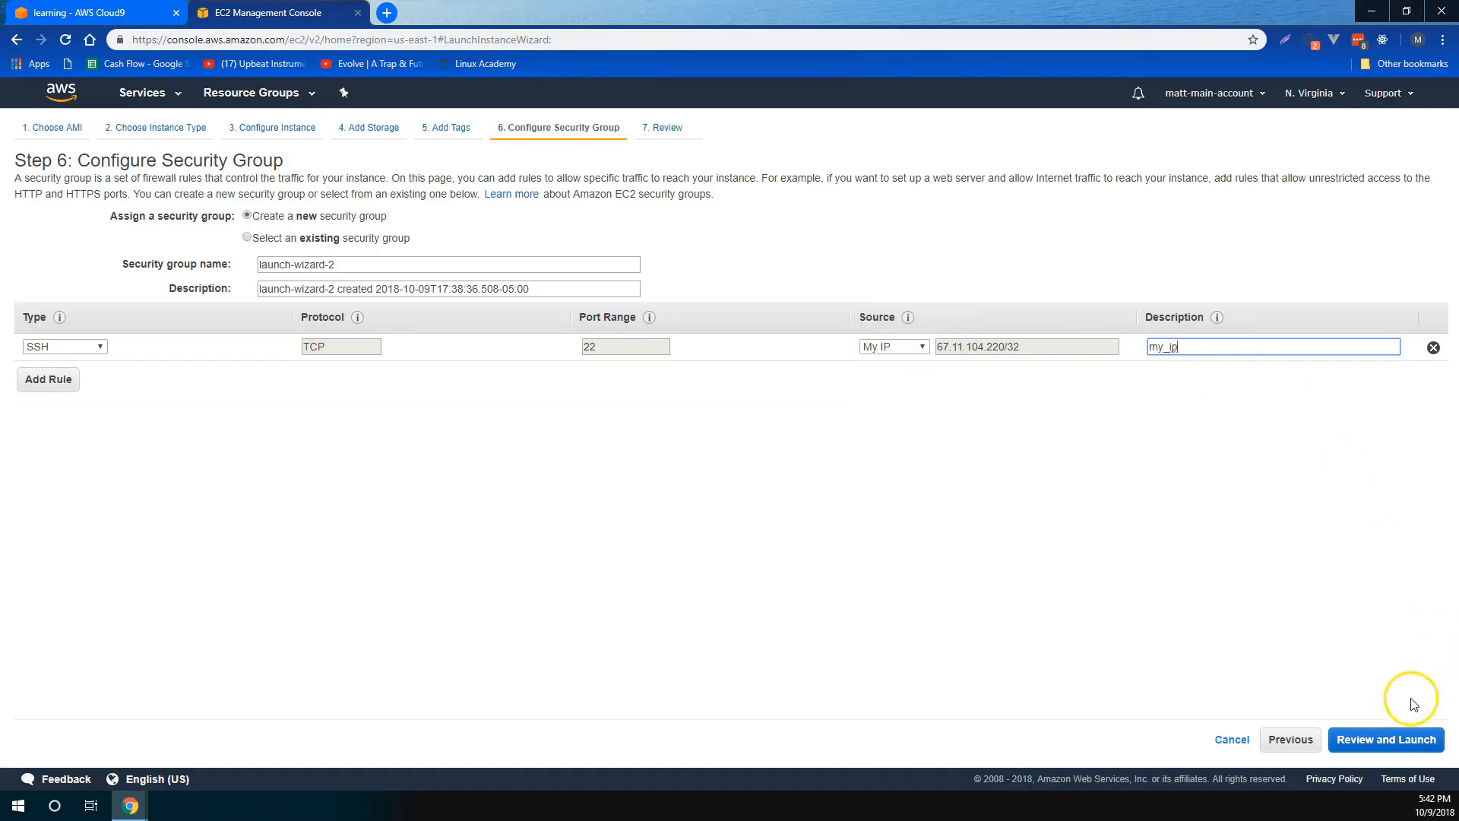
click(1395, 740)
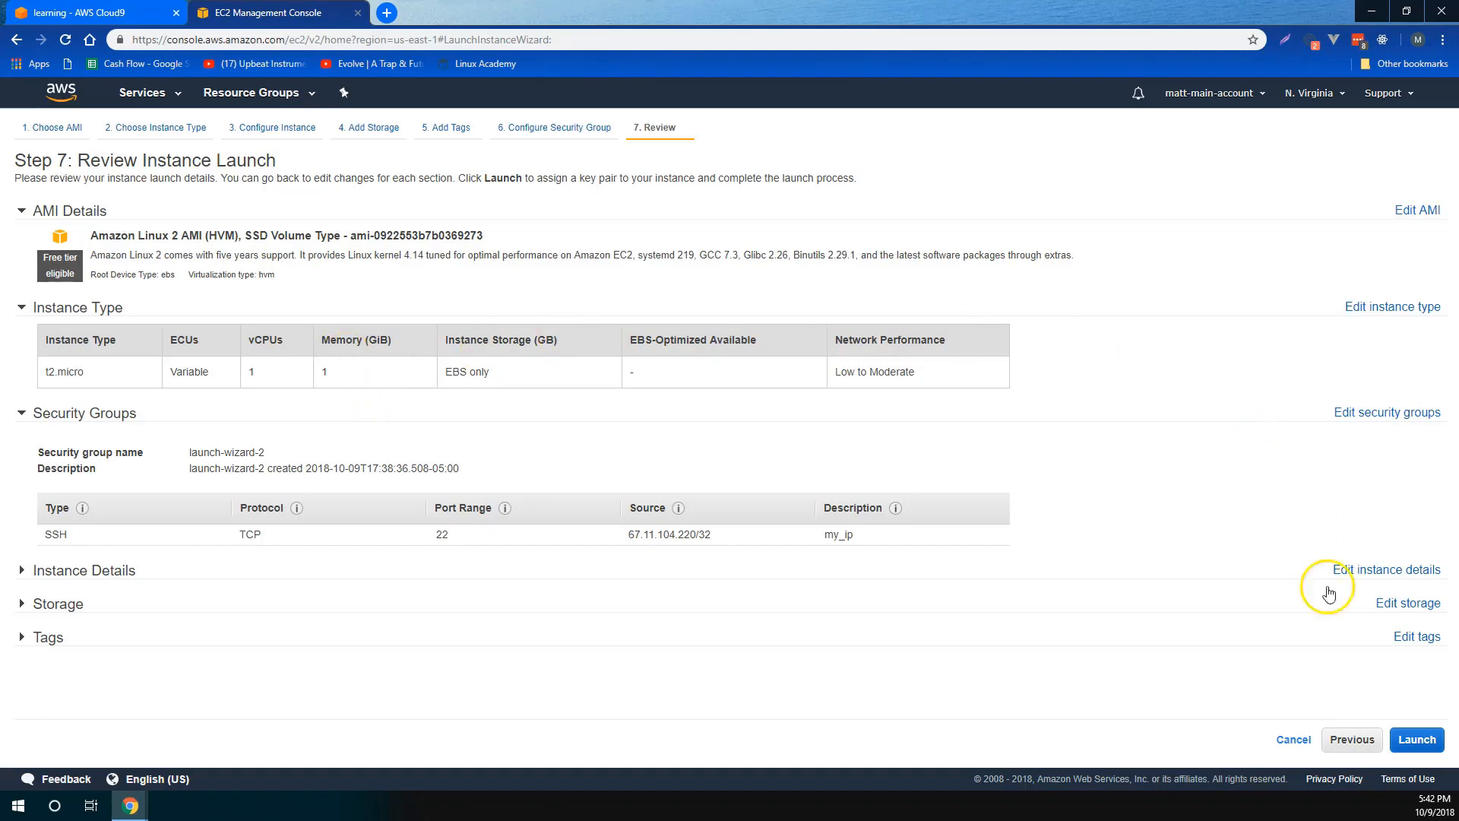
- Create and download a new key pair named temp-access, and launch the instance with it
click(1414, 739)
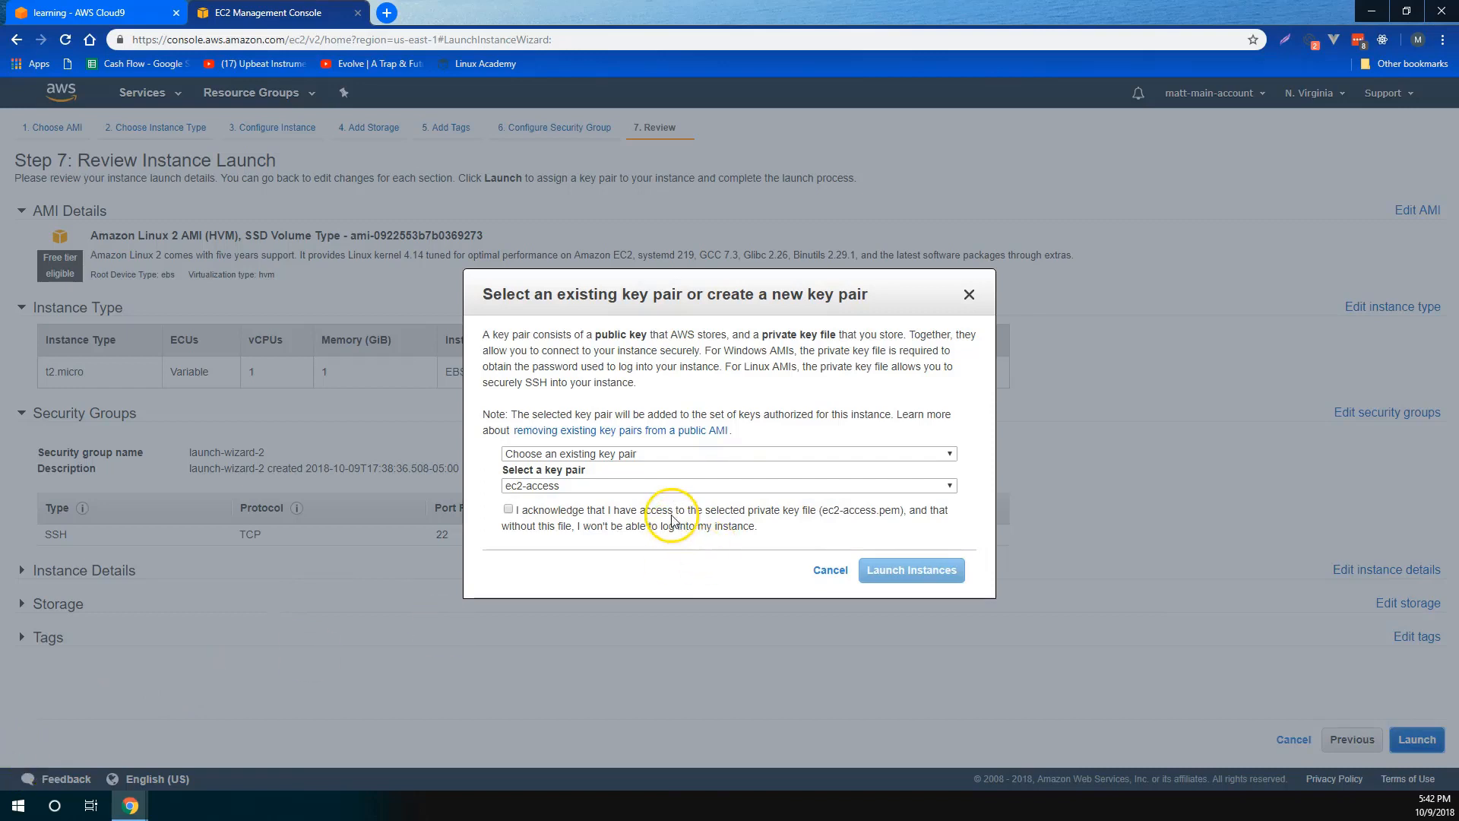
click(635, 455)
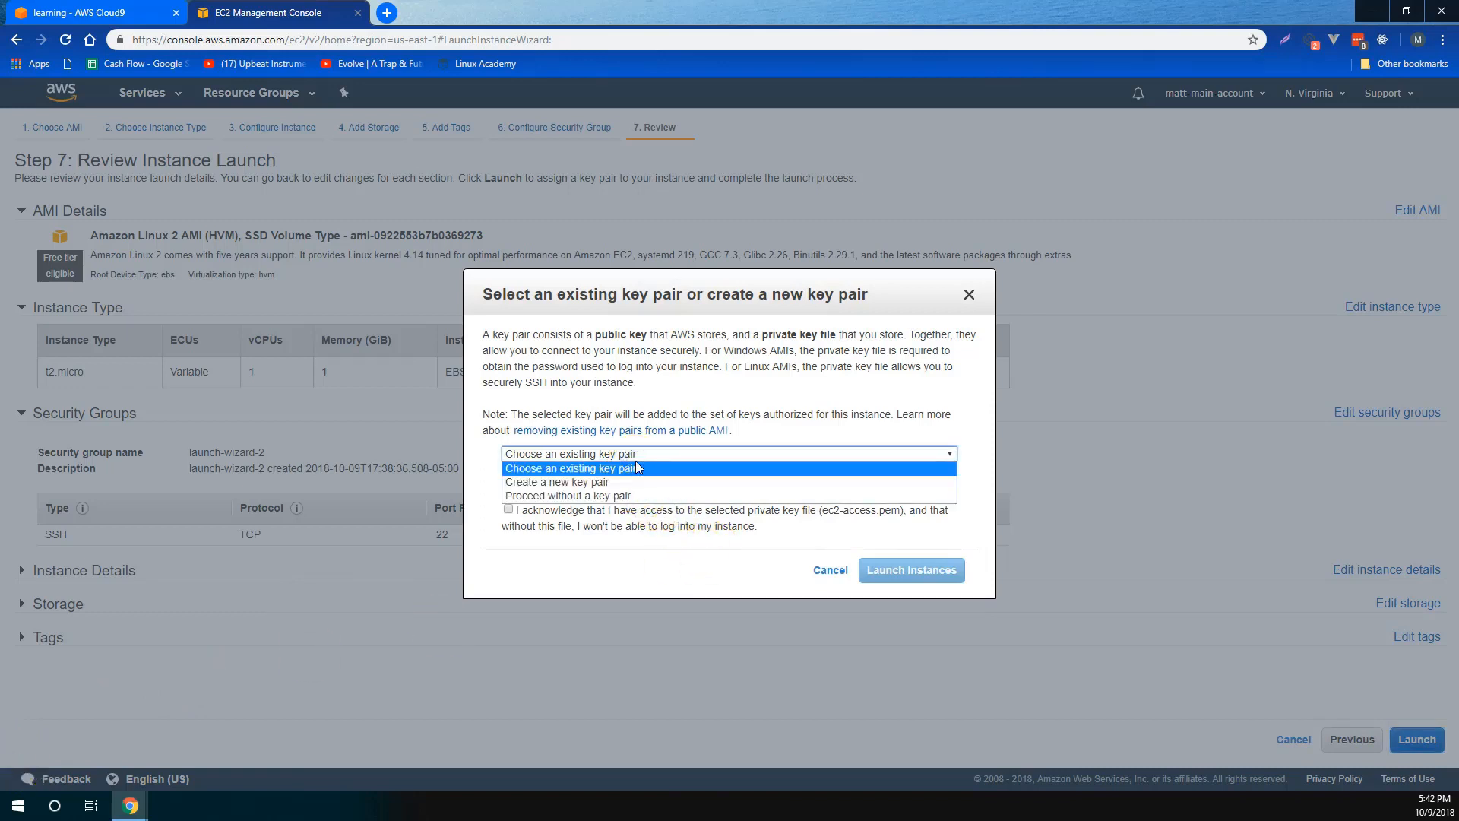
click(625, 497)
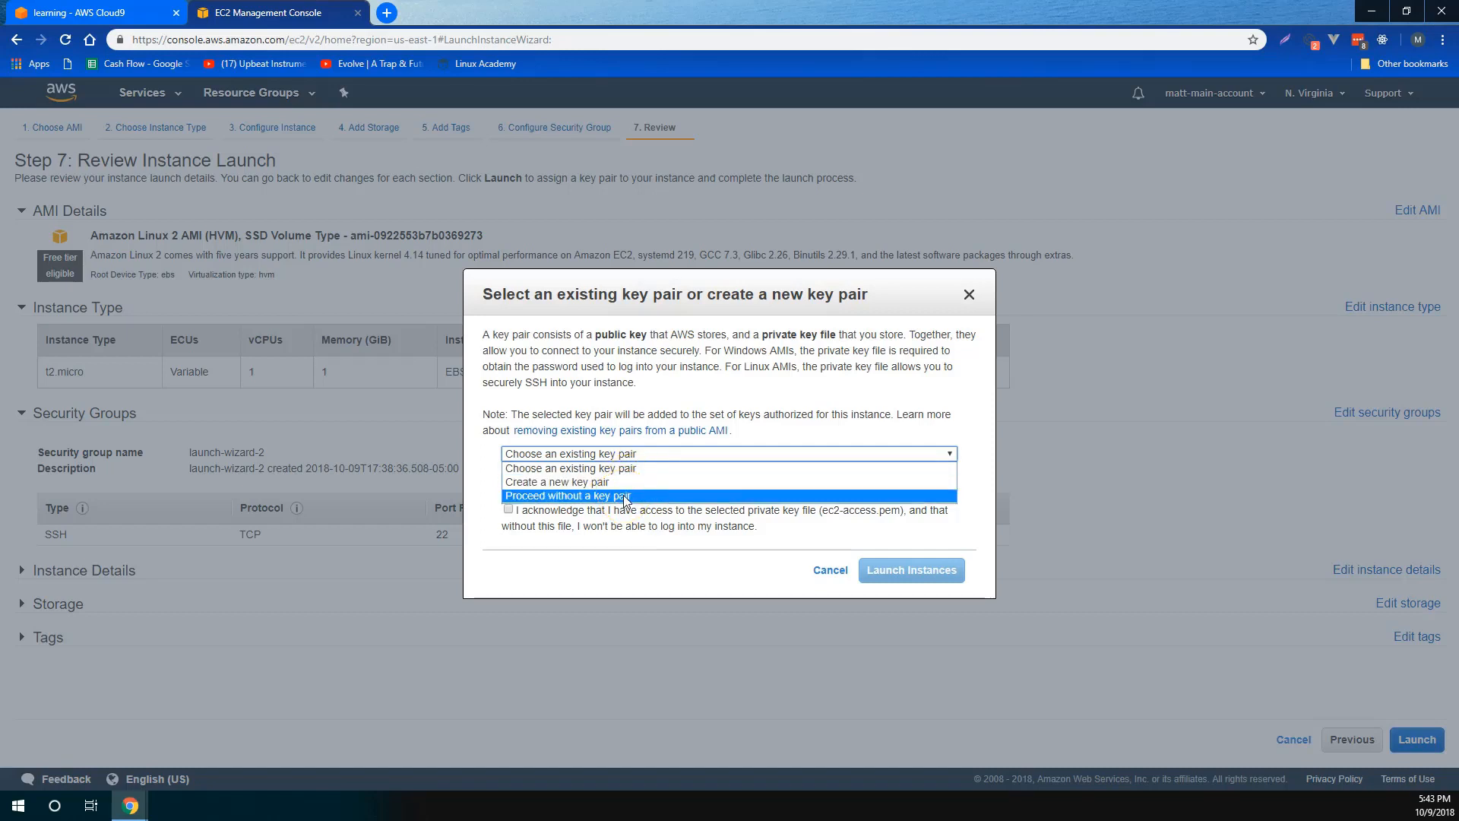
click(614, 481)
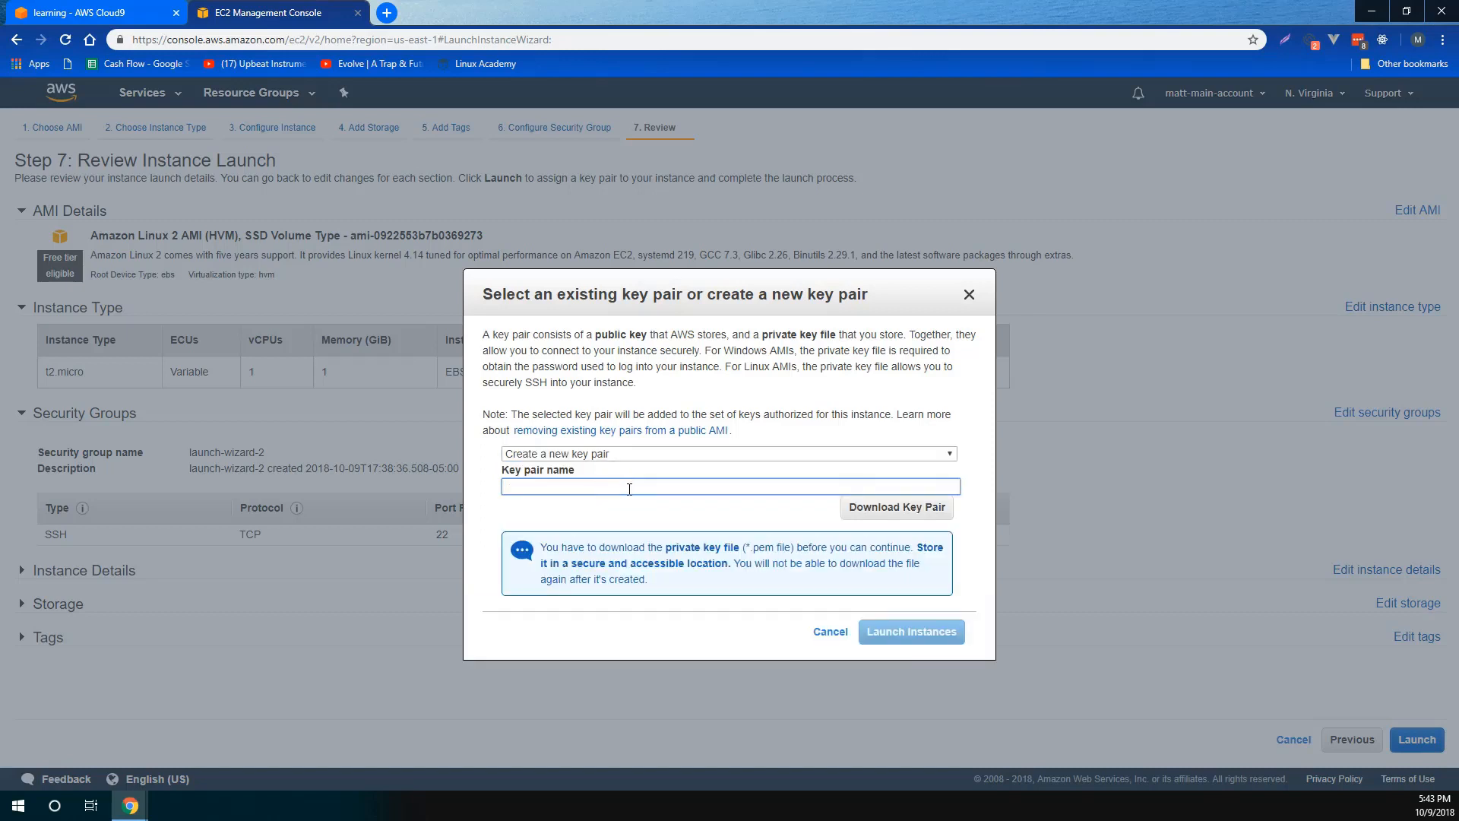
text(temp-access)
click(884, 508)
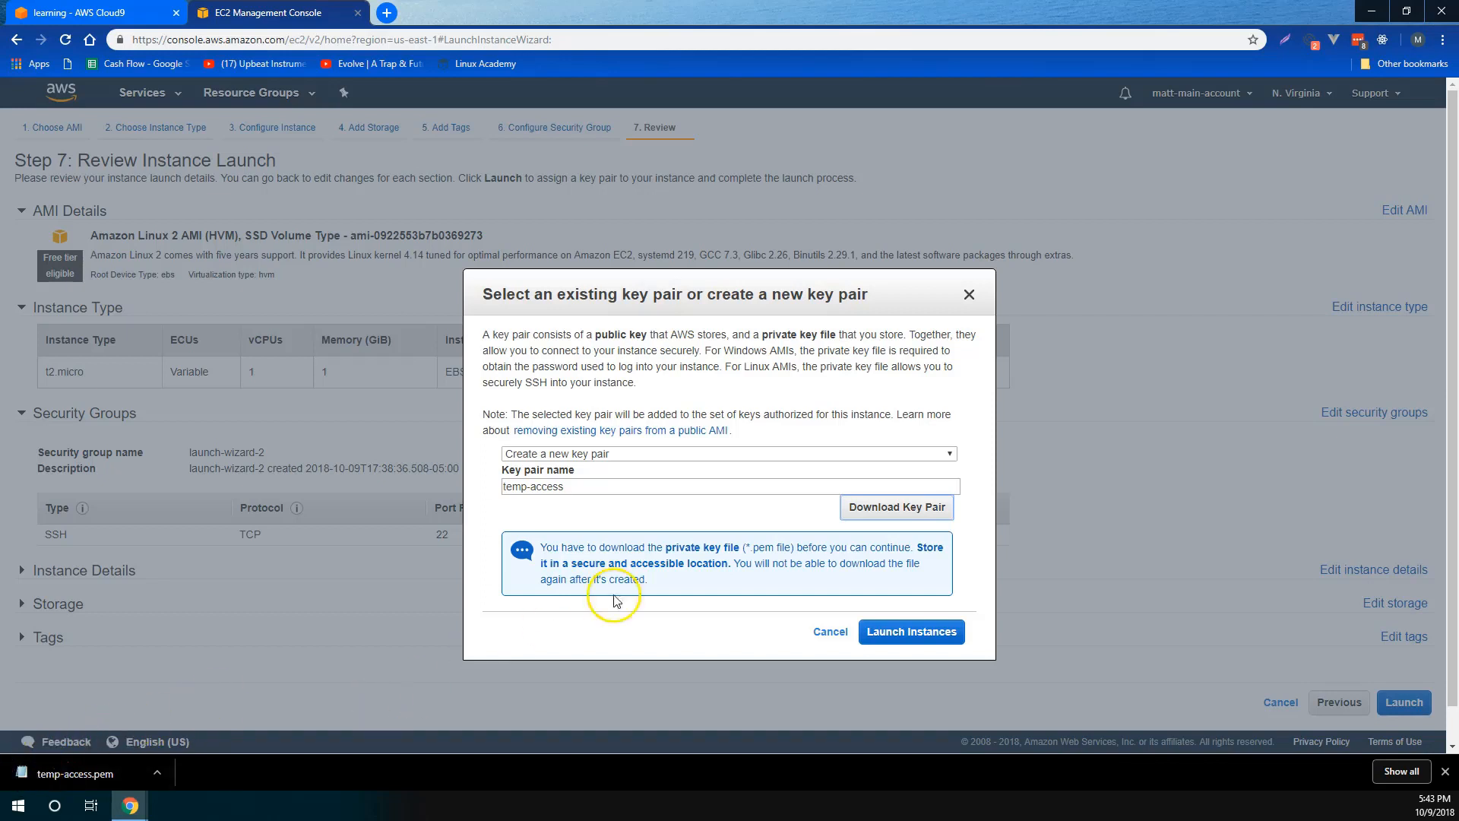
click(923, 635)
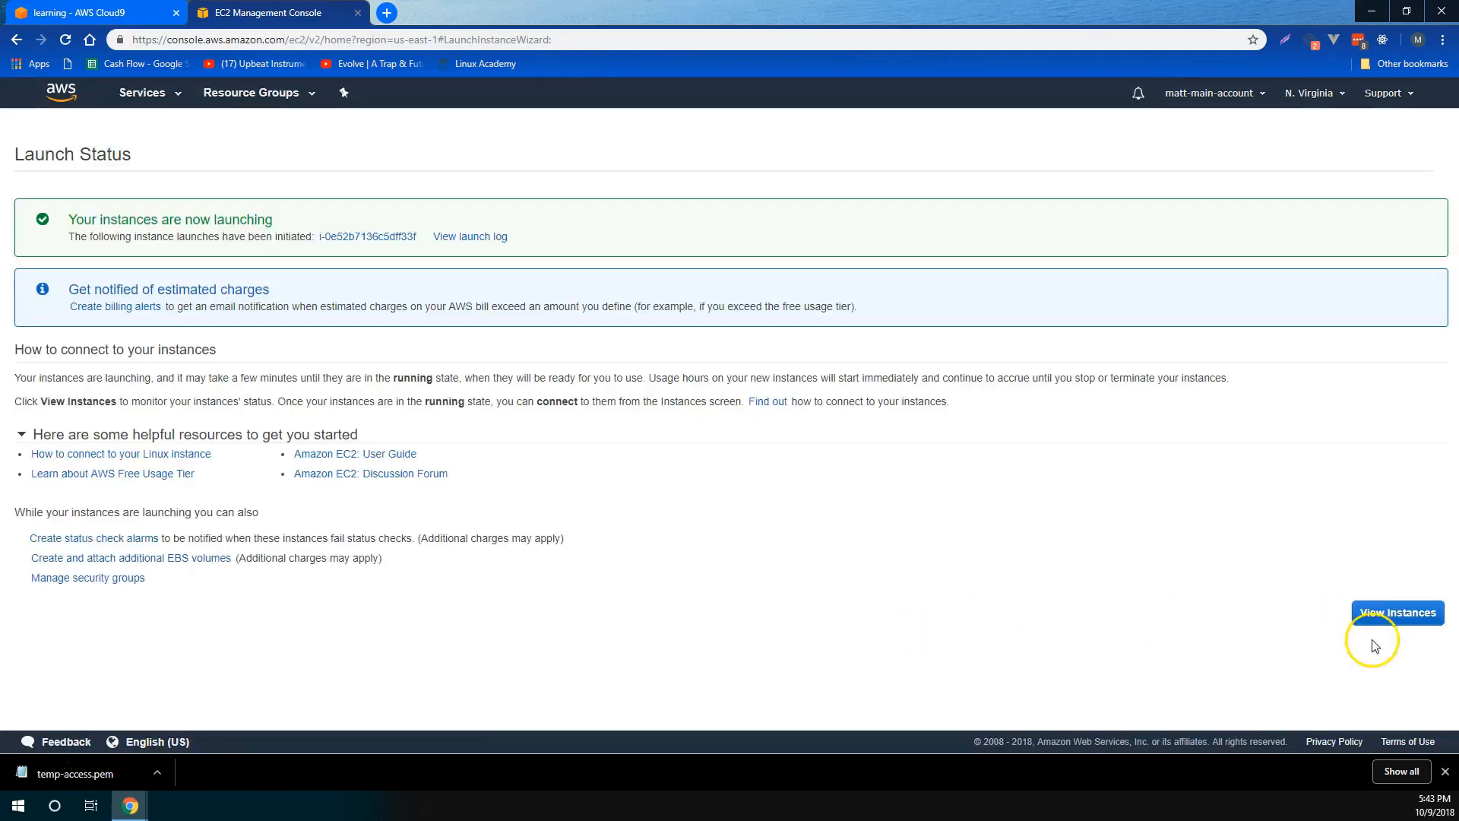
- View the instances, select My First Instance!, and open its connection instructions
click(1411, 613)
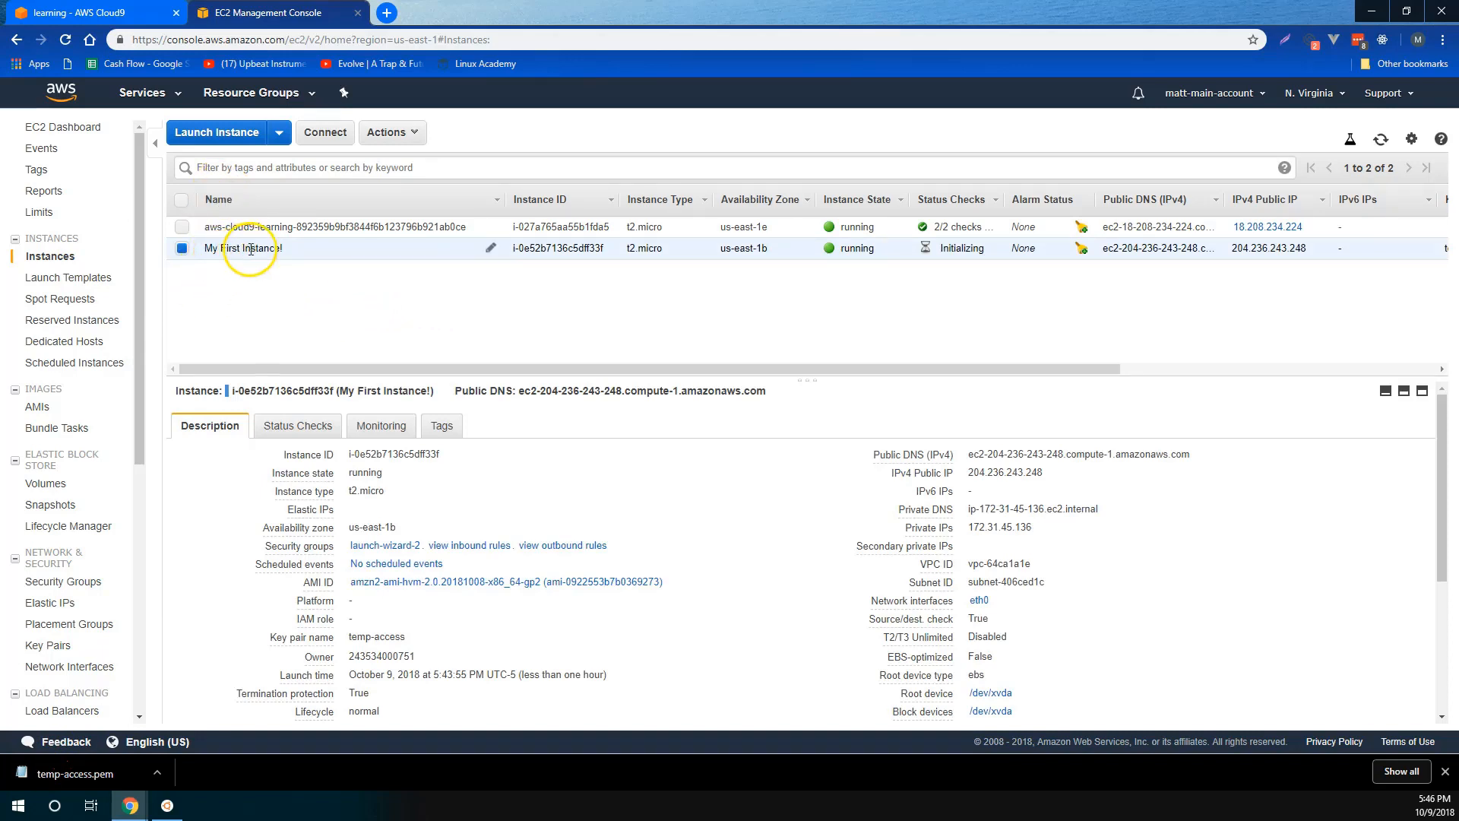
drag(283, 247, 211, 261)
click(239, 277)
click(185, 251)
click(325, 134)
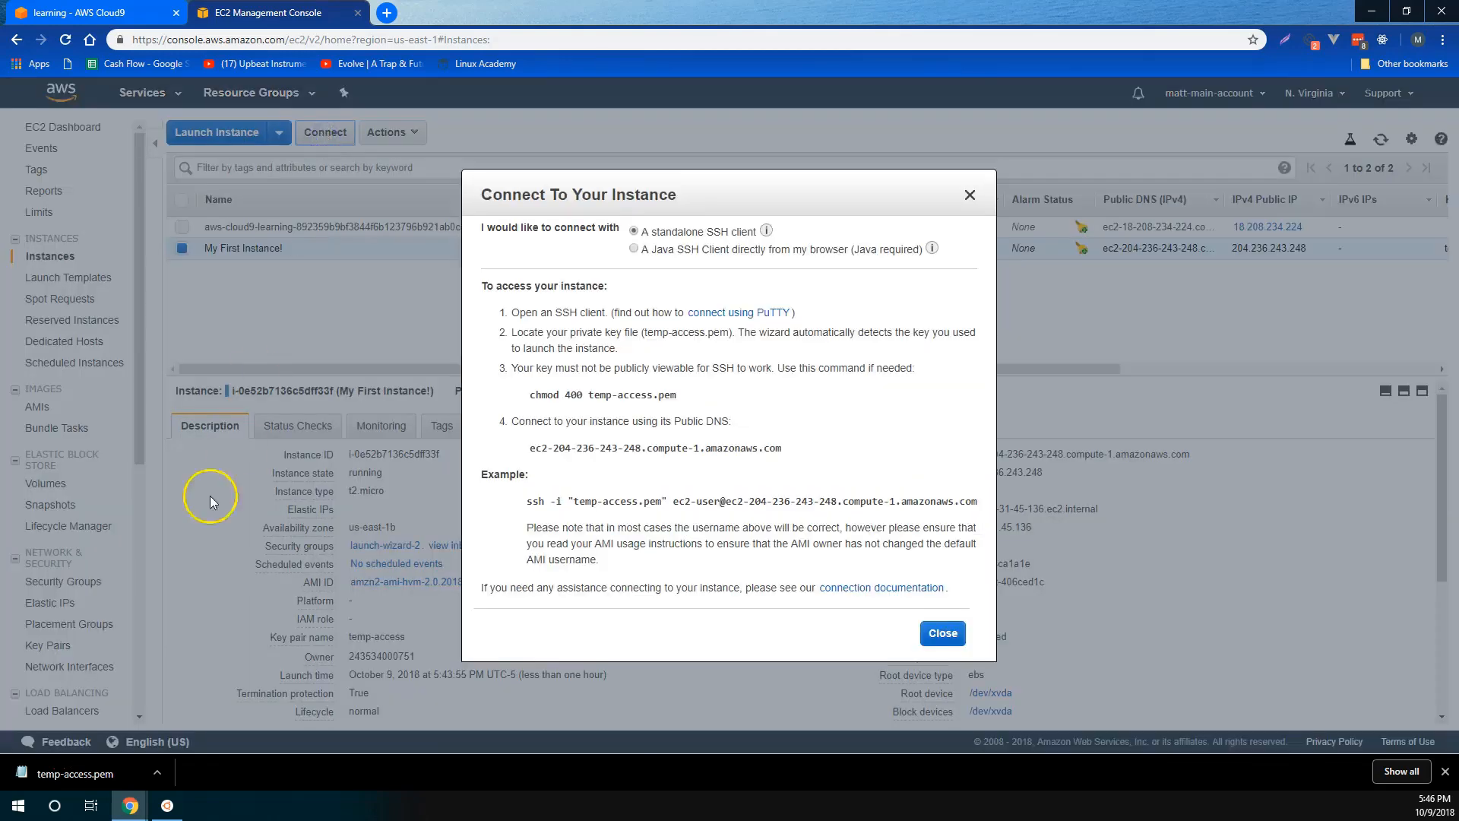
click(30, 764)
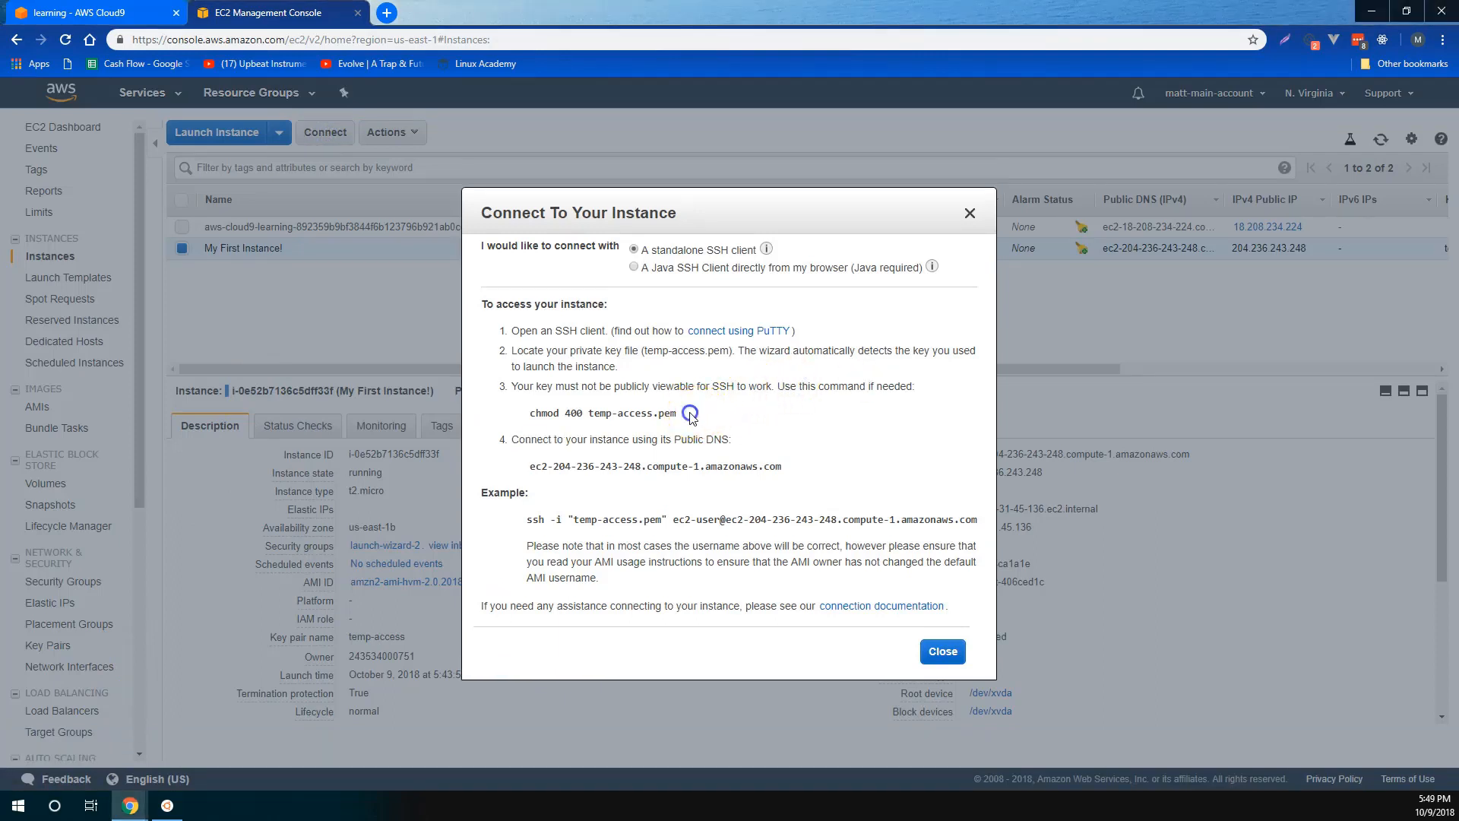
- Copy the command chmod 400 temp-access.pem from the connection instructions and run it in the Ubuntu terminal
drag(676, 414, 533, 422)
key(ctrl+c)
key(alt+Tab)
right_click(524, 267)
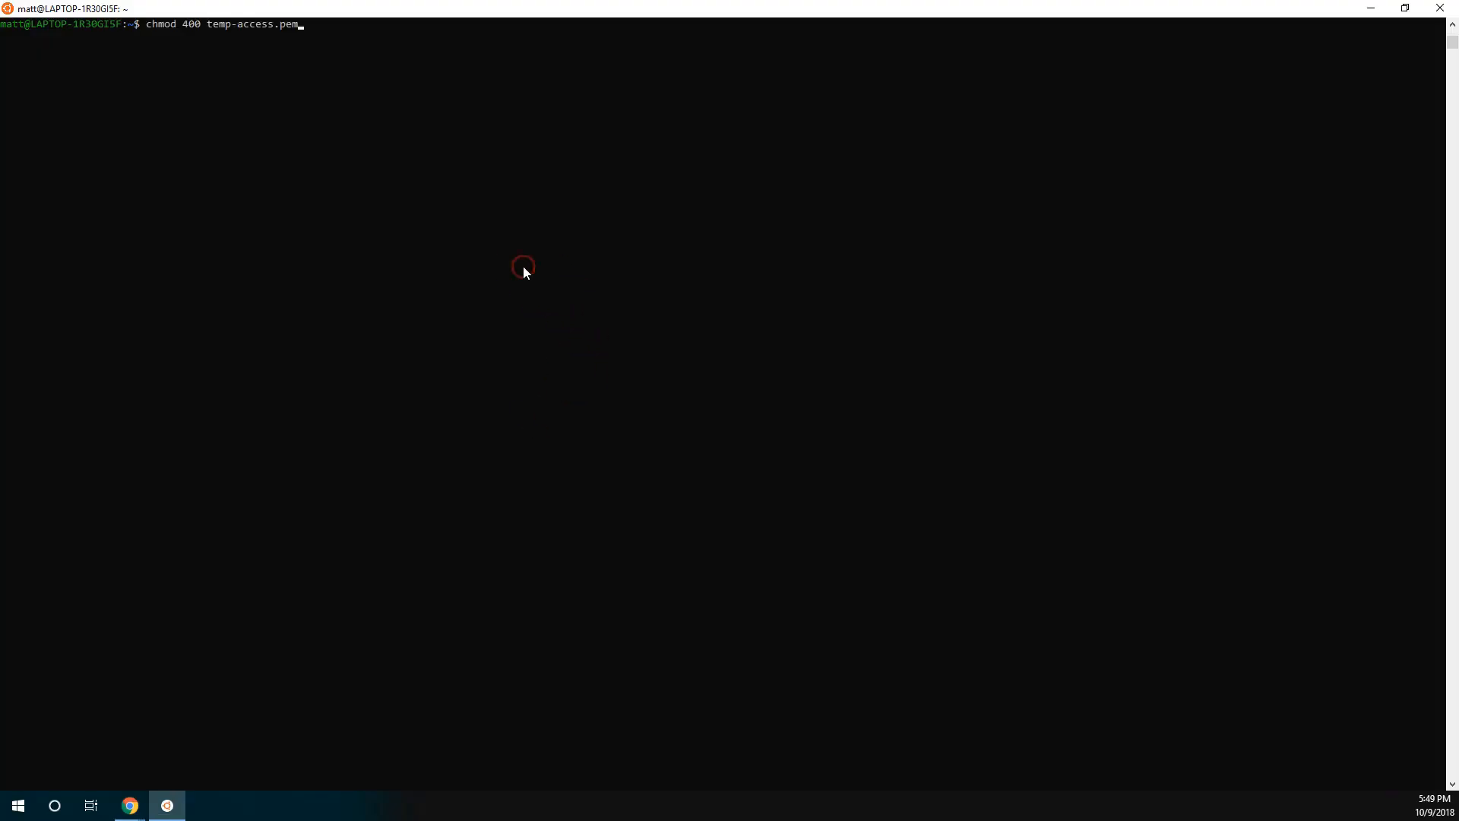
key(Return)
- Copy the example ssh -i "temp-access.pem" command for ec2-user from the browser's connection instructions and paste it into the Ubuntu terminal
key(alt+Tab)
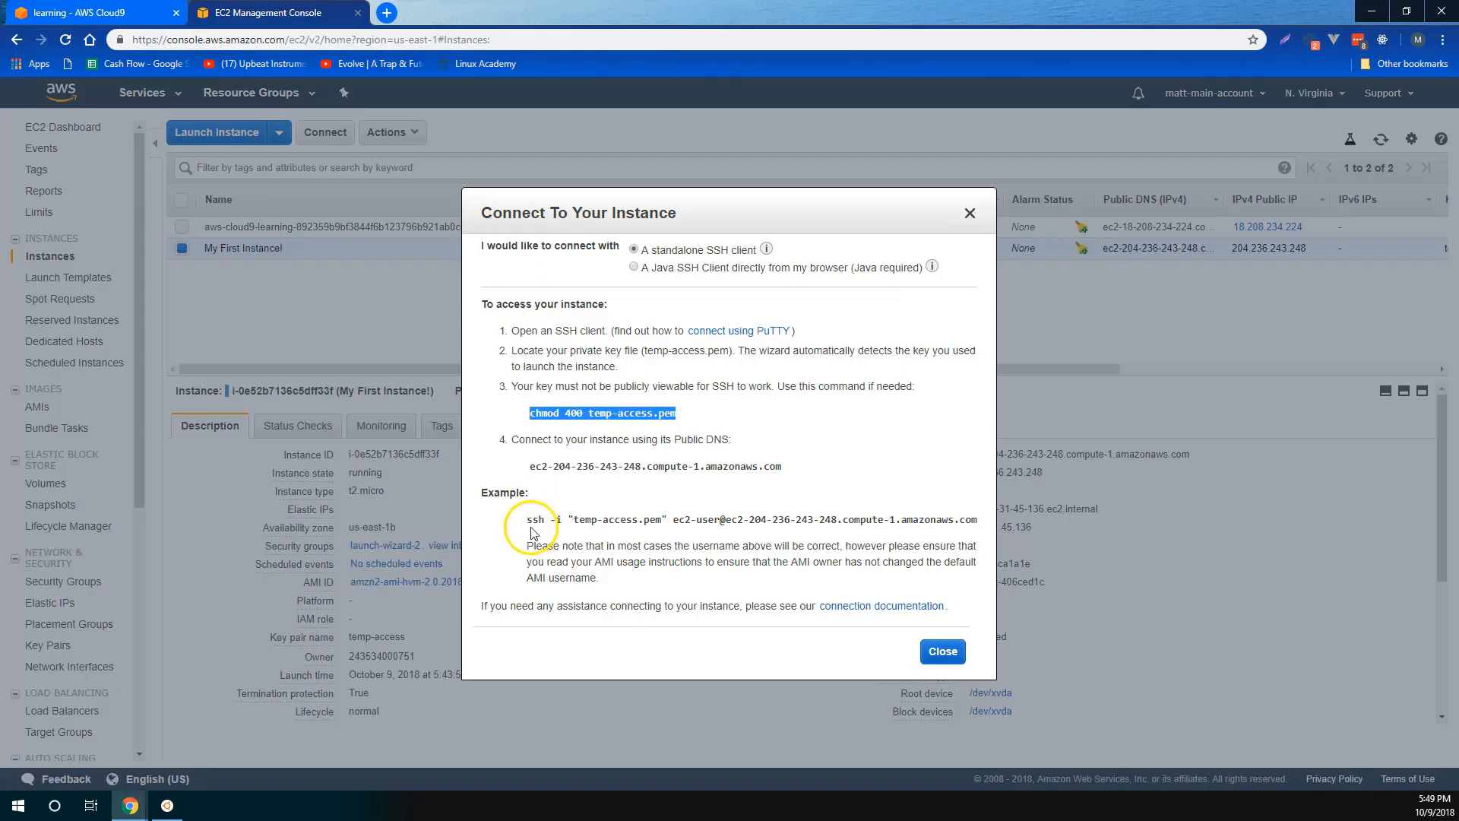
drag(529, 519, 971, 511)
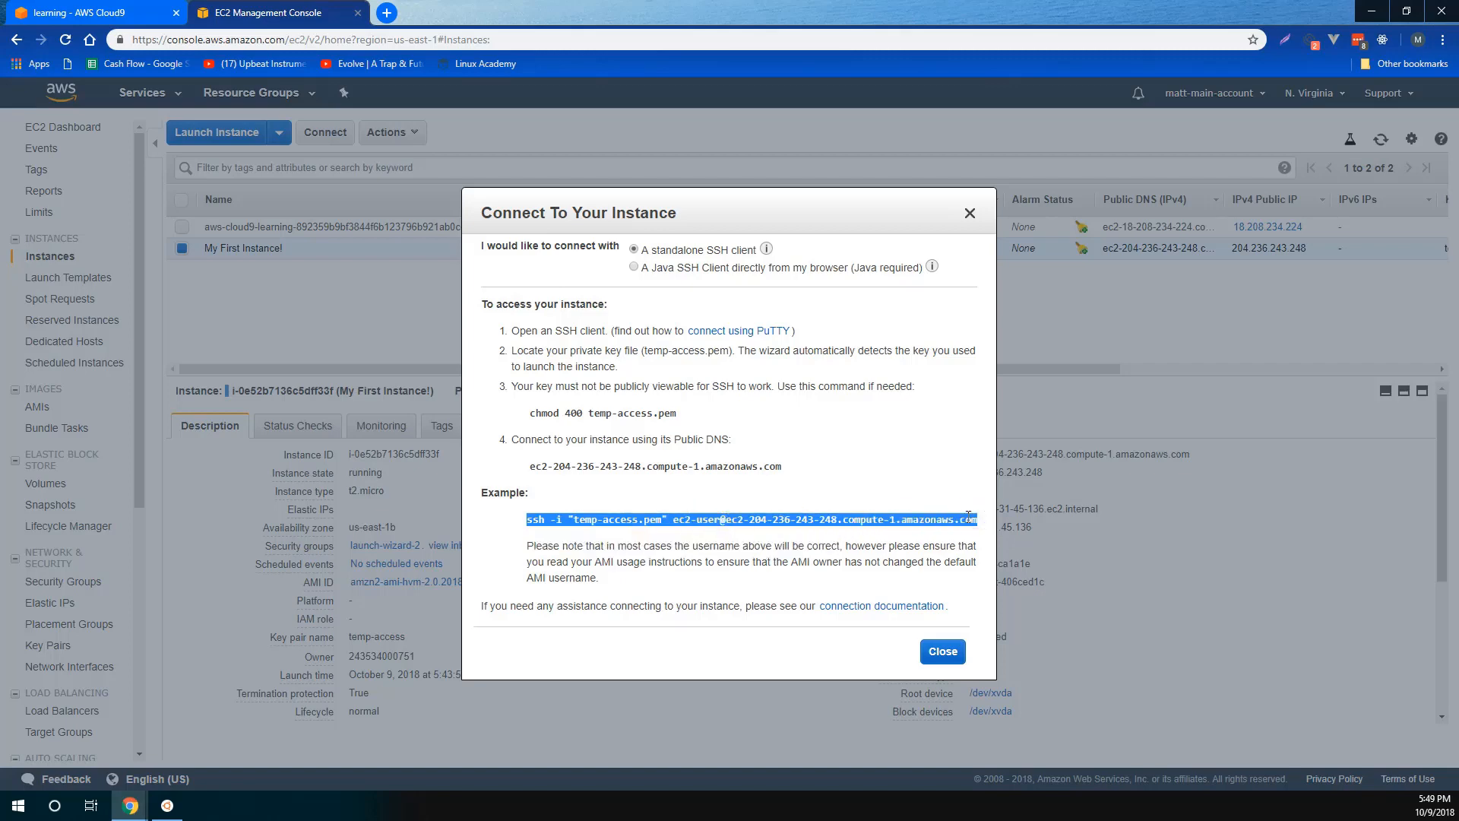
key(alt+Tab)
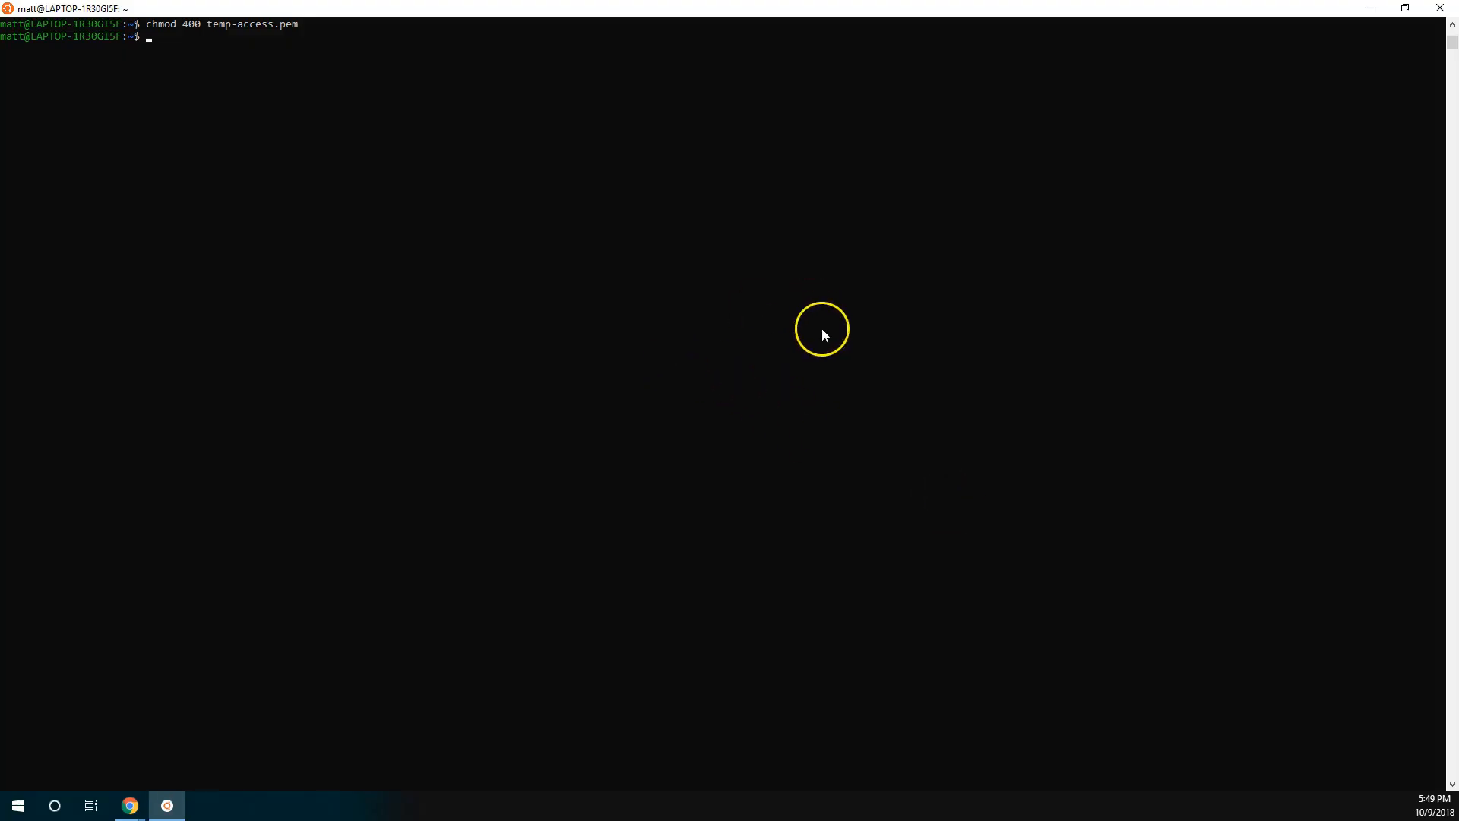
right_click(480, 241)
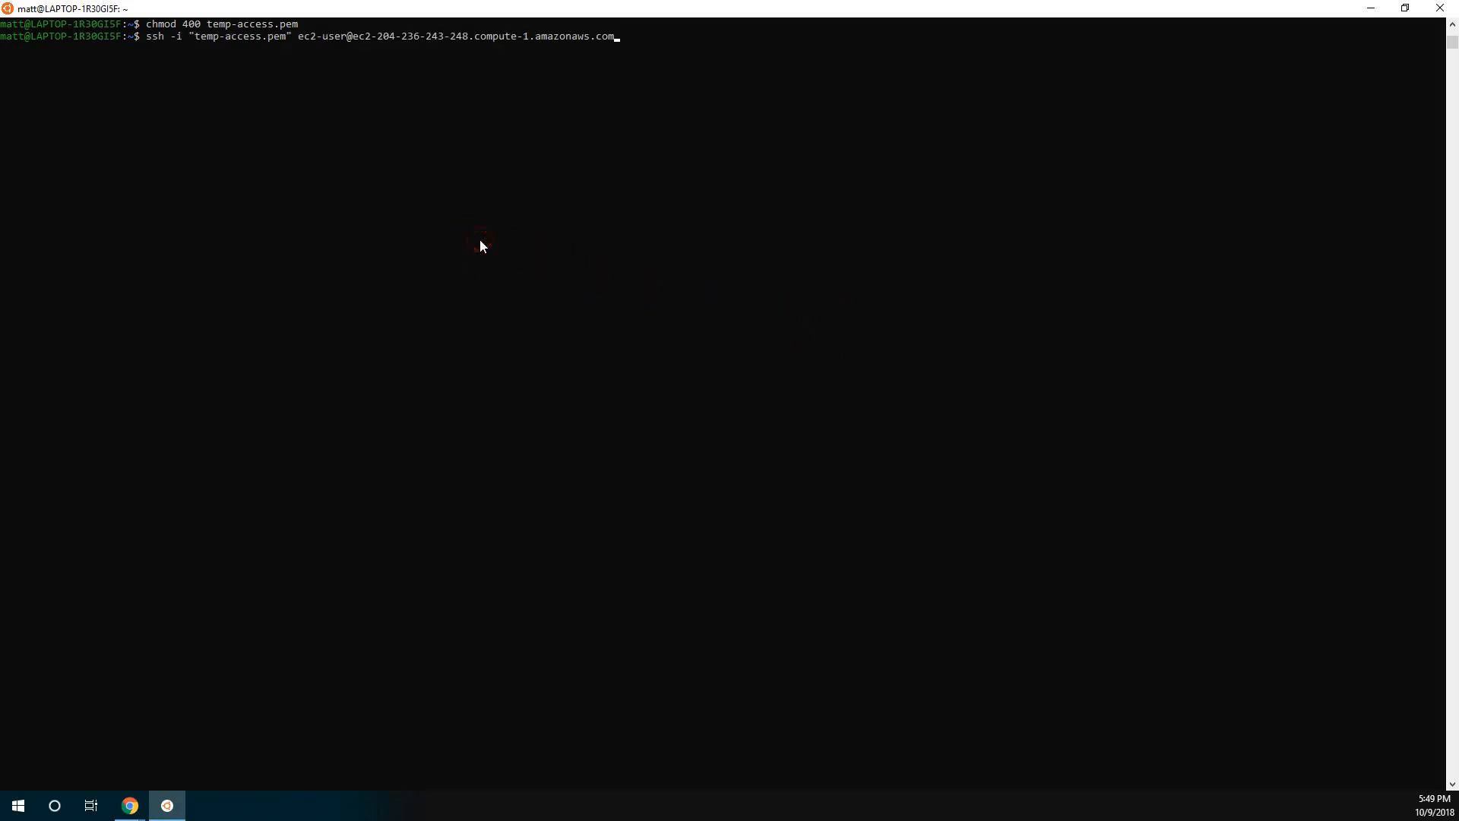